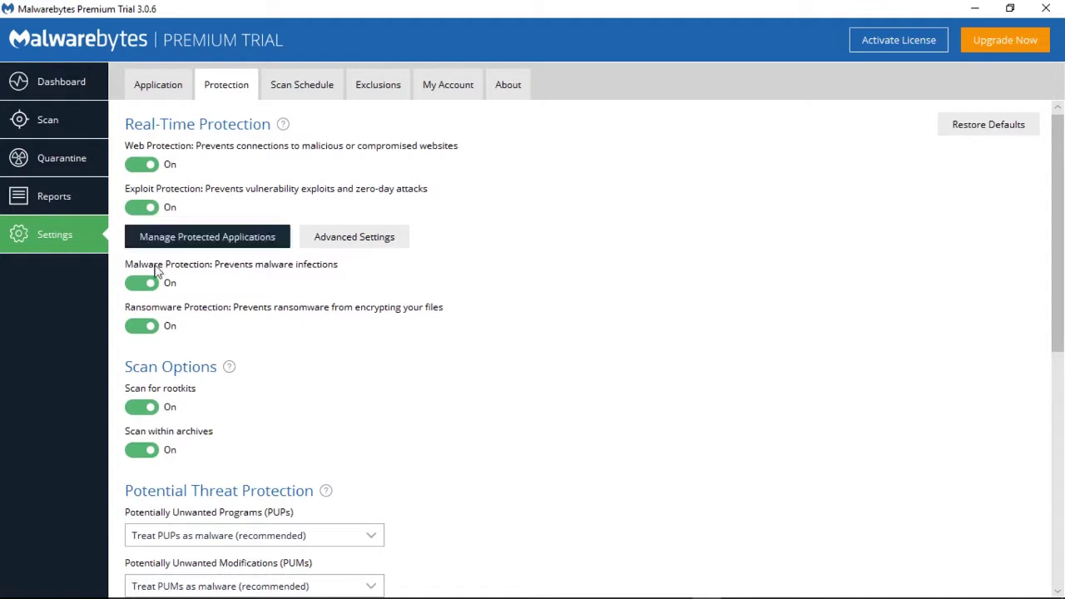
Set the handling of Potentially Unwanted Programs to "Treat PUPs as malware (recommended)"
scroll(152, 375, down, 1)
scroll(152, 375, down, 3)
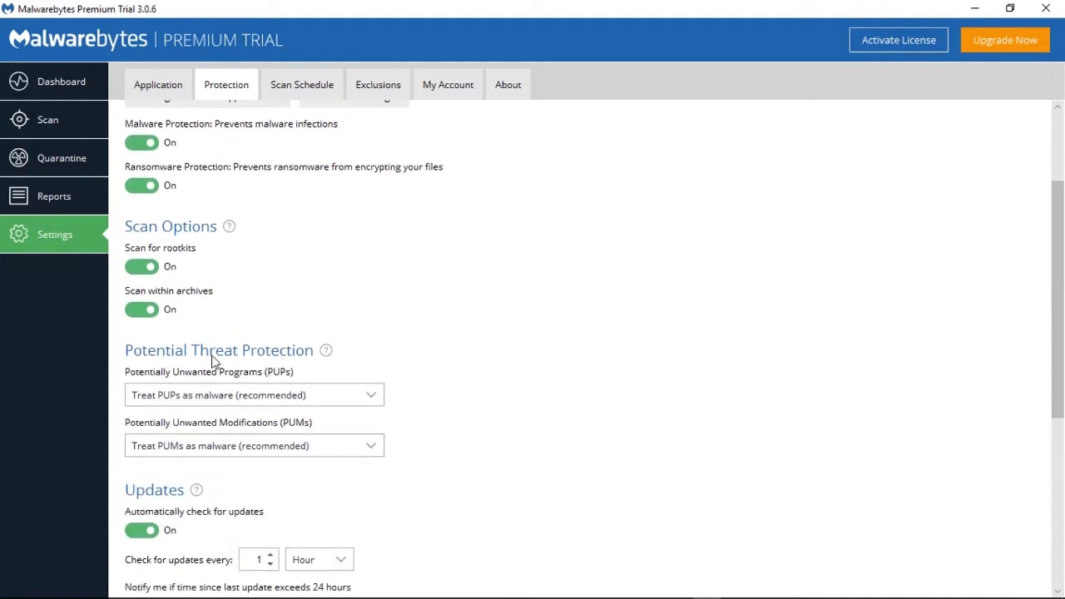
scroll(399, 366, down, 1)
scroll(402, 366, down, 1)
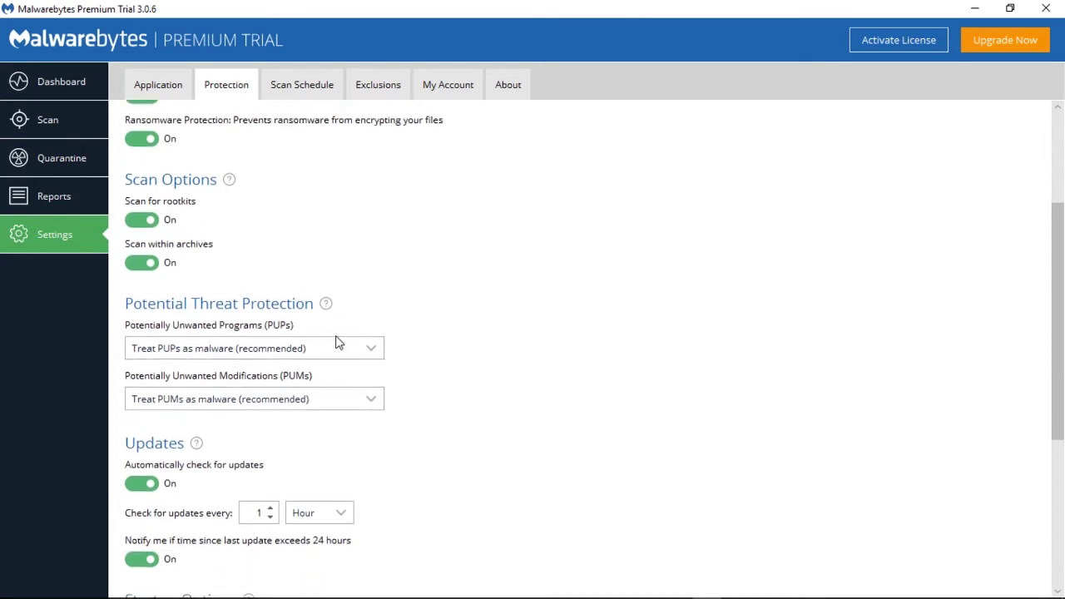
click(339, 348)
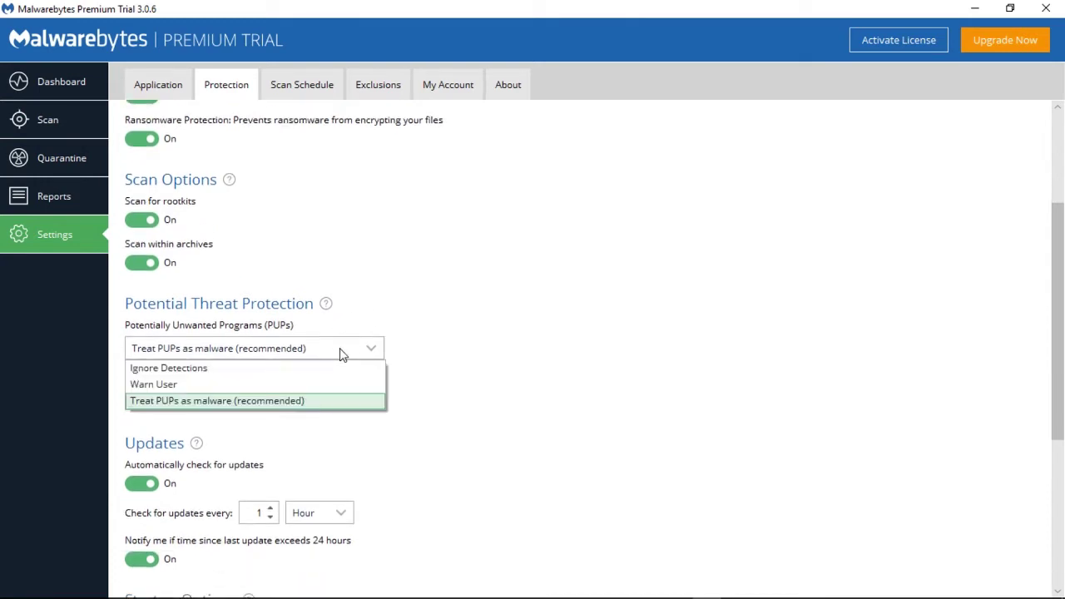
click(272, 407)
Examine the update-check interval and its unit choices, the startup options and the automatic quarantine setting
scroll(468, 394, down, 3)
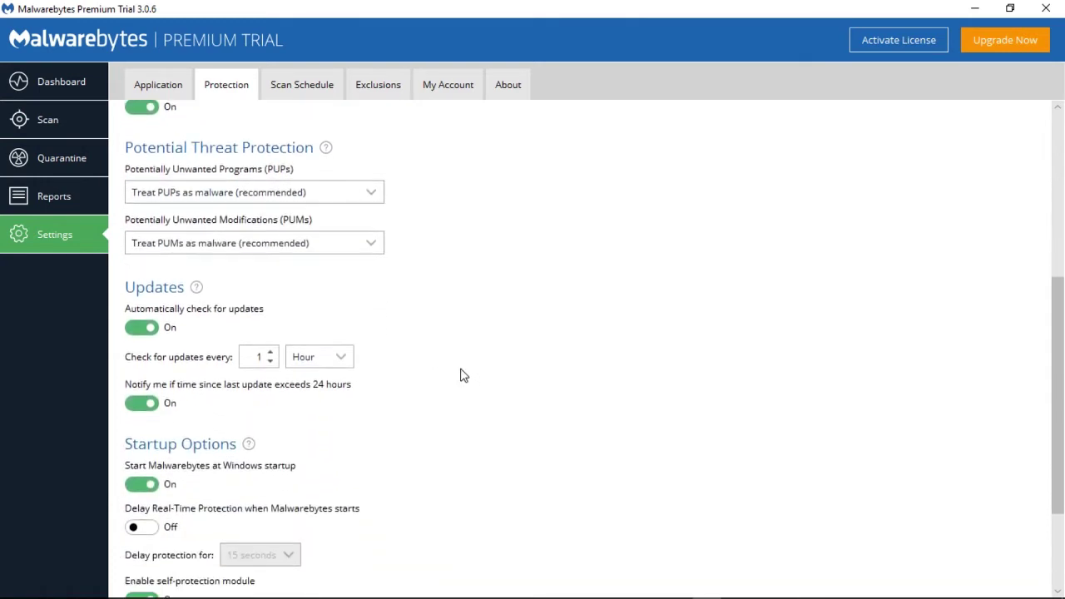
scroll(464, 375, down, 2)
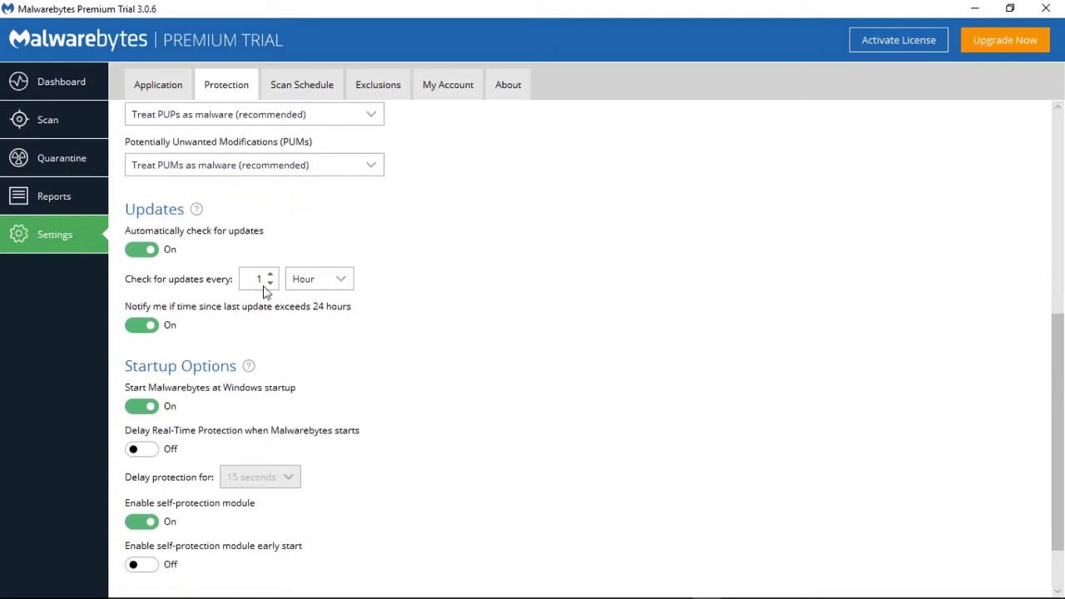
scroll(464, 295, down, 1)
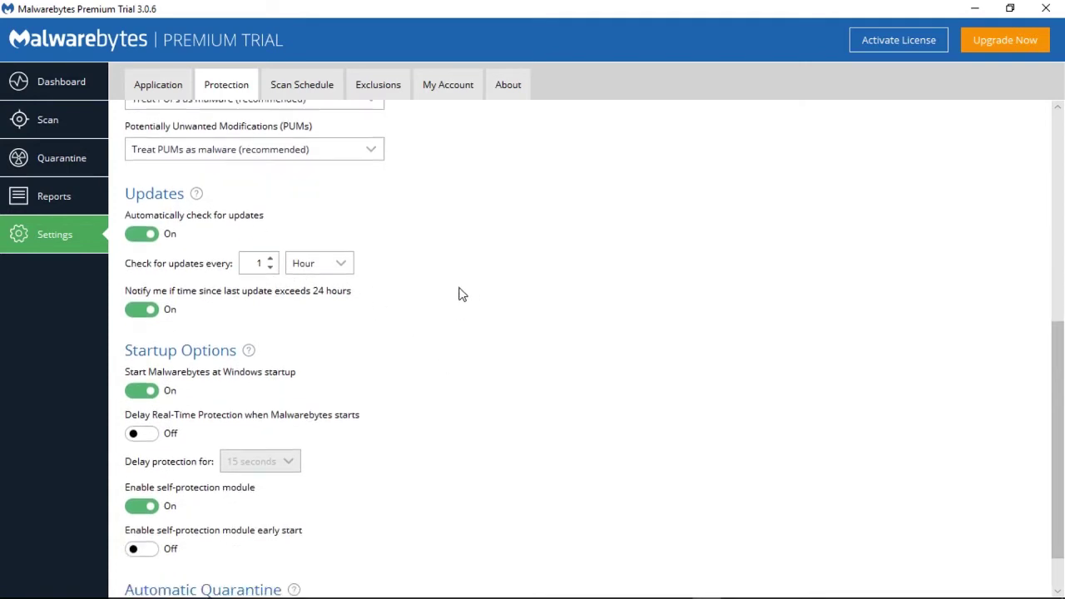
scroll(461, 294, down, 1)
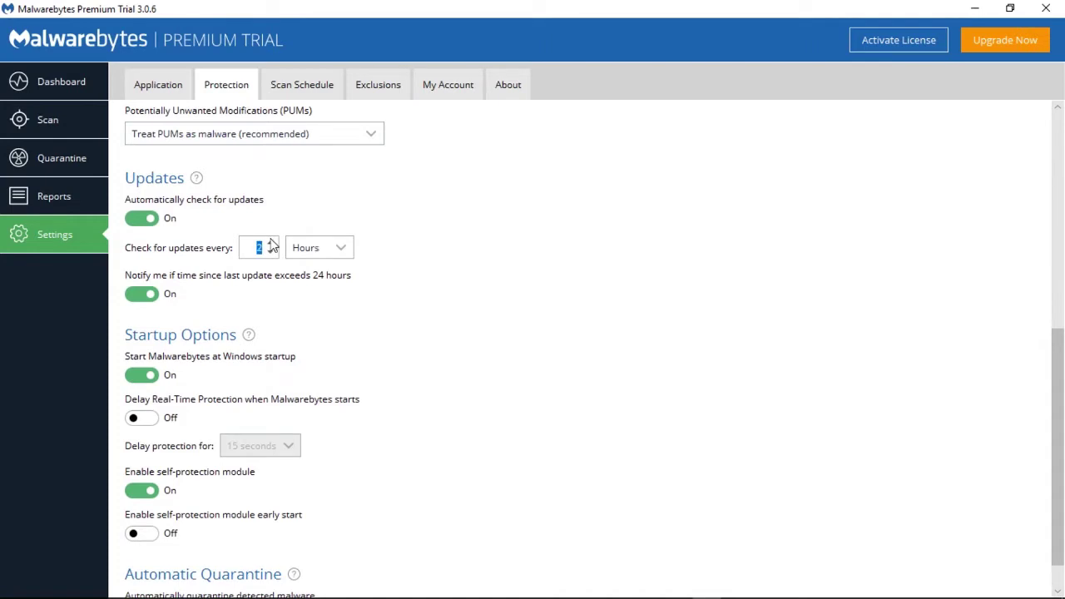
click(331, 251)
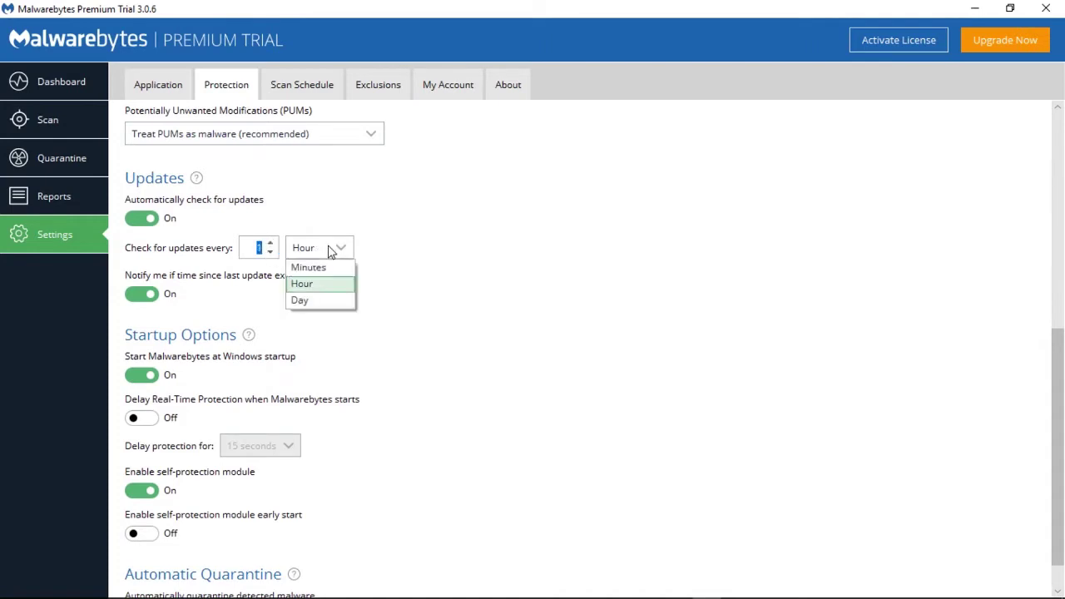
click(432, 261)
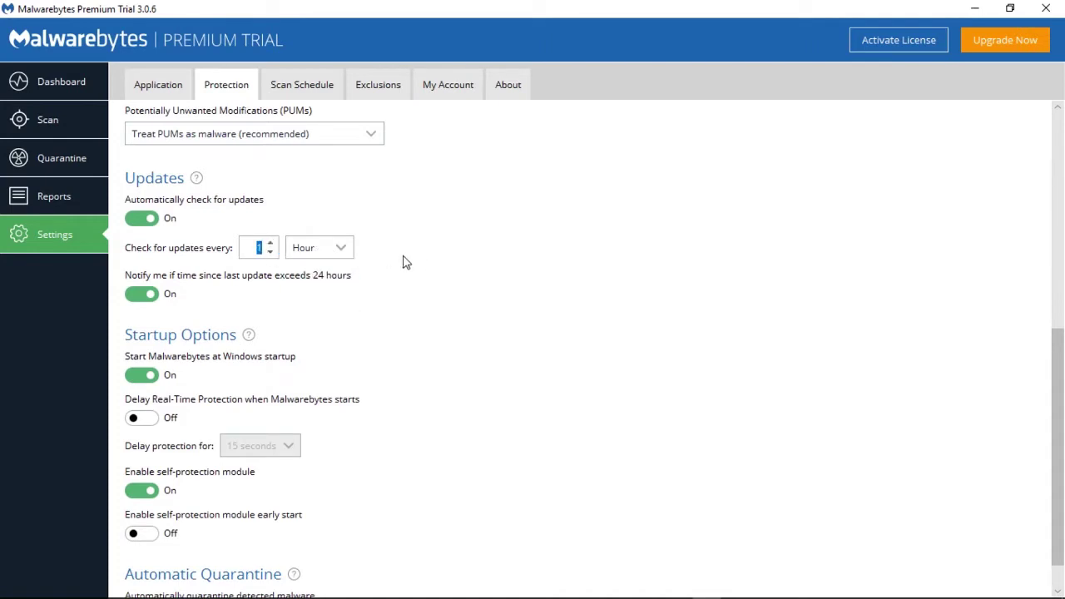
scroll(406, 262, down, 1)
scroll(405, 262, down, 1)
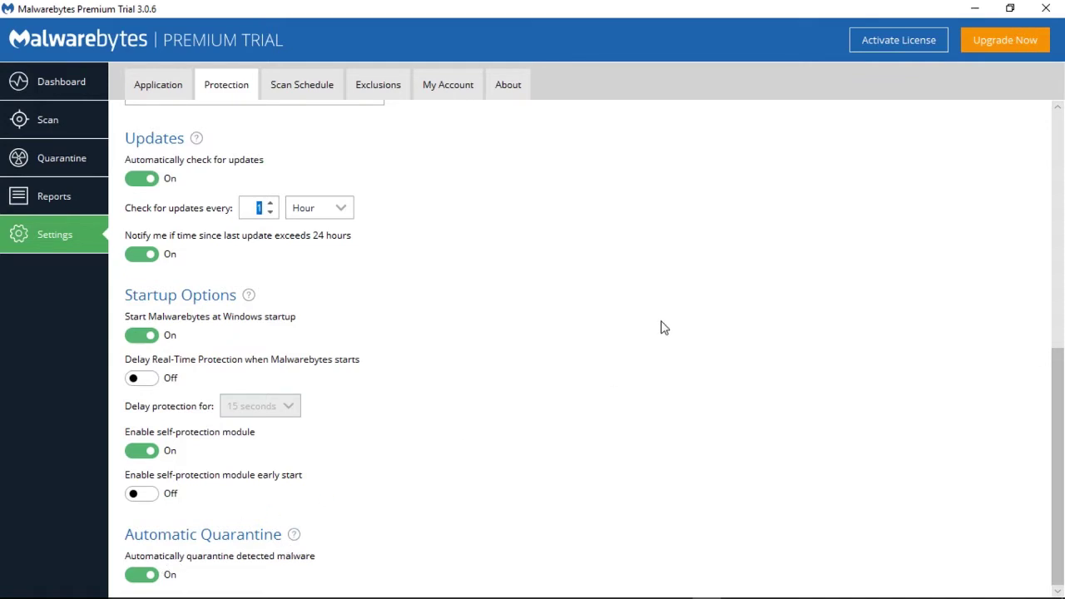
Open the advanced Exploit Protection settings and look through the memory, behavior, Java and application hardening options
scroll(658, 325, up, 2)
scroll(654, 314, up, 7)
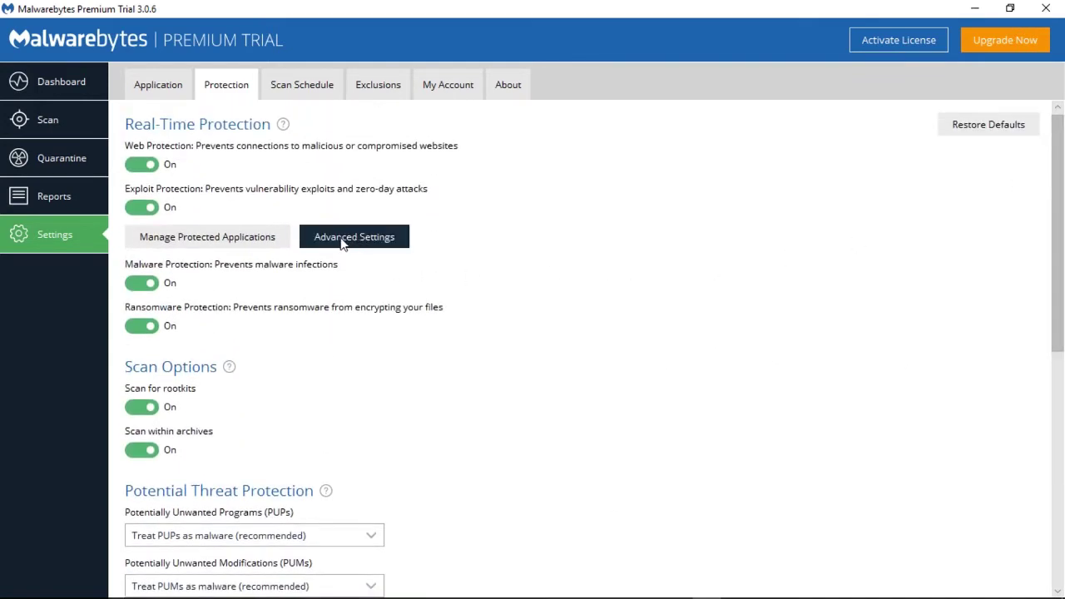
click(342, 243)
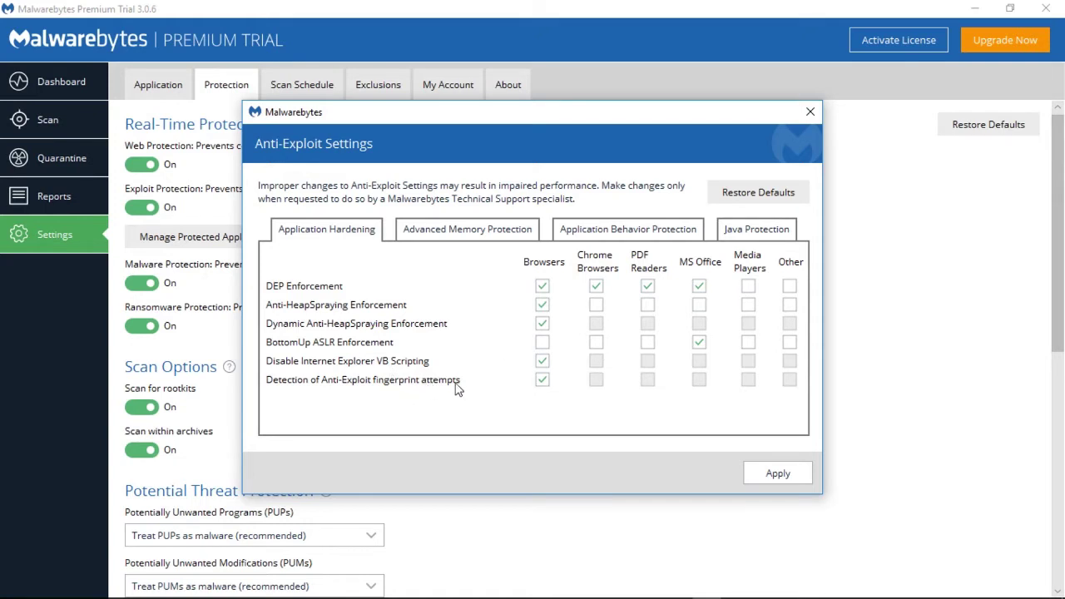
click(452, 235)
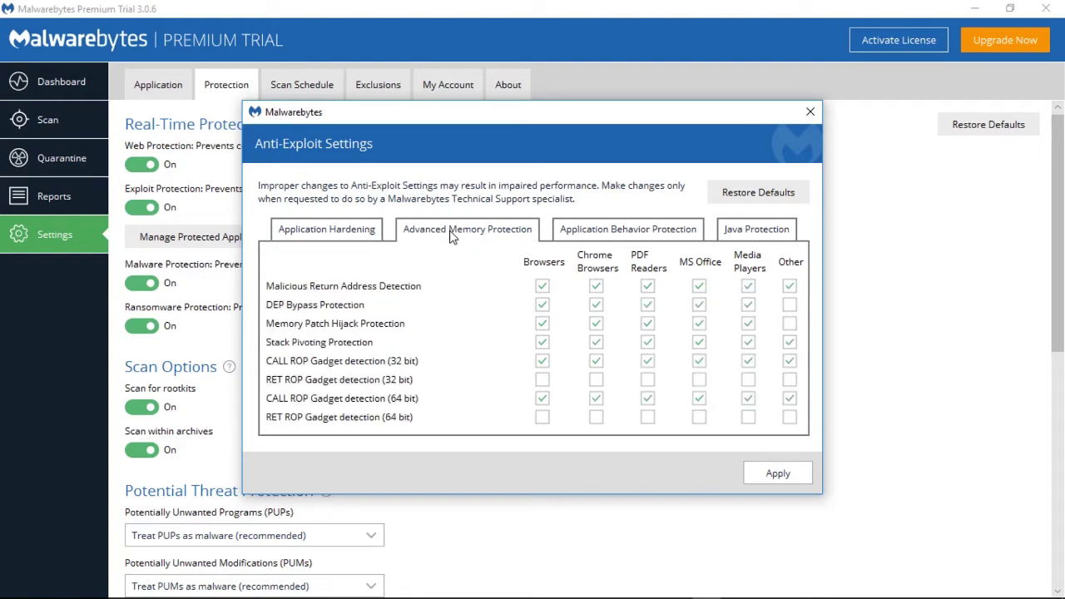
click(580, 237)
click(745, 237)
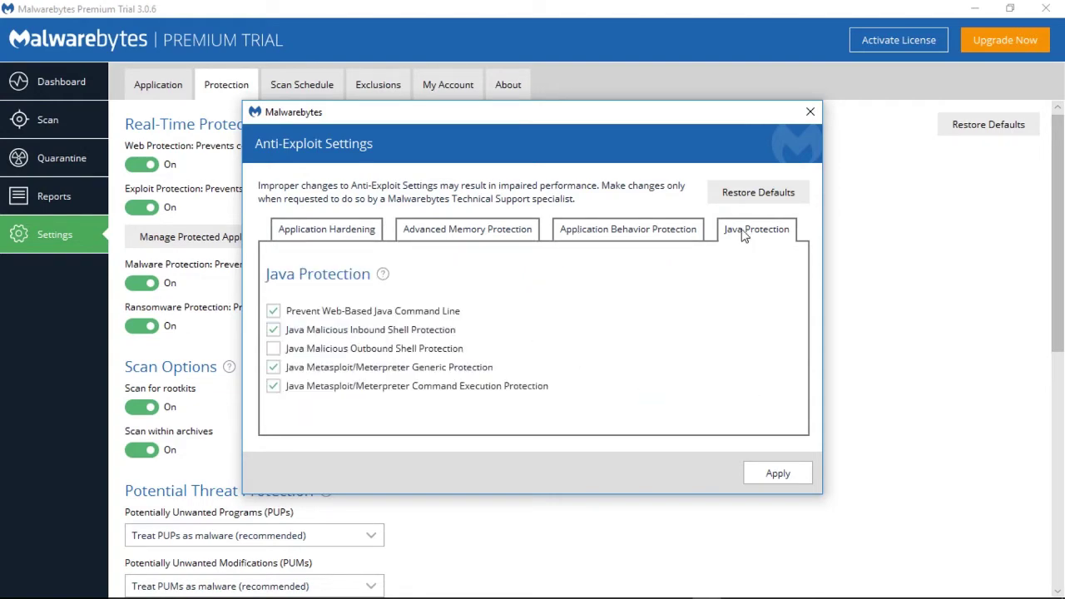
click(606, 232)
click(500, 229)
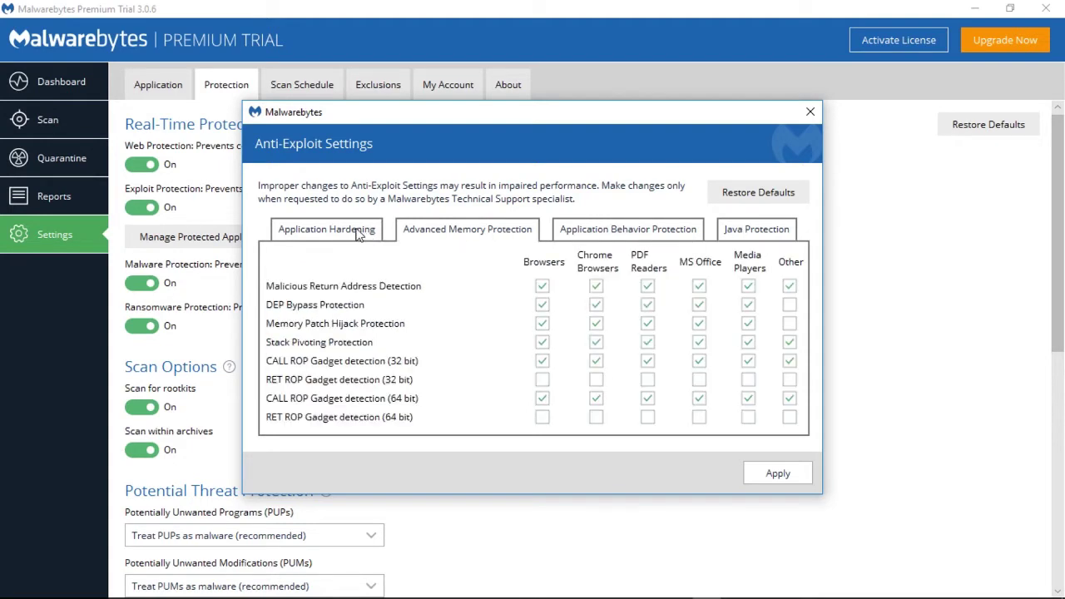
click(359, 233)
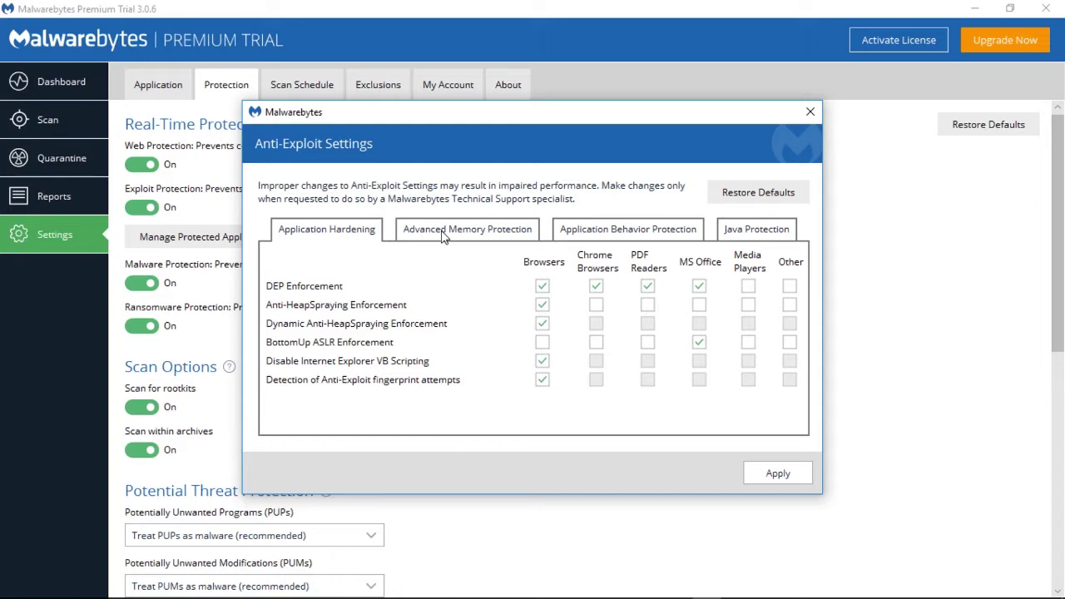
Review the advanced memory, application behavior and Java protection options again, and close the Anti-Exploit Settings without applying changes
click(463, 231)
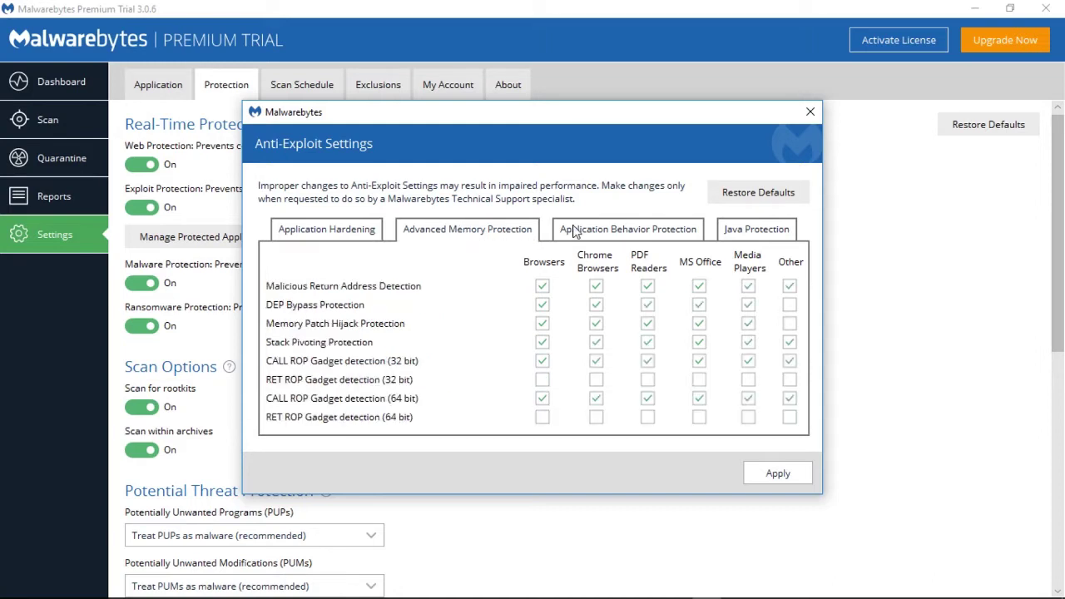
click(616, 230)
click(758, 230)
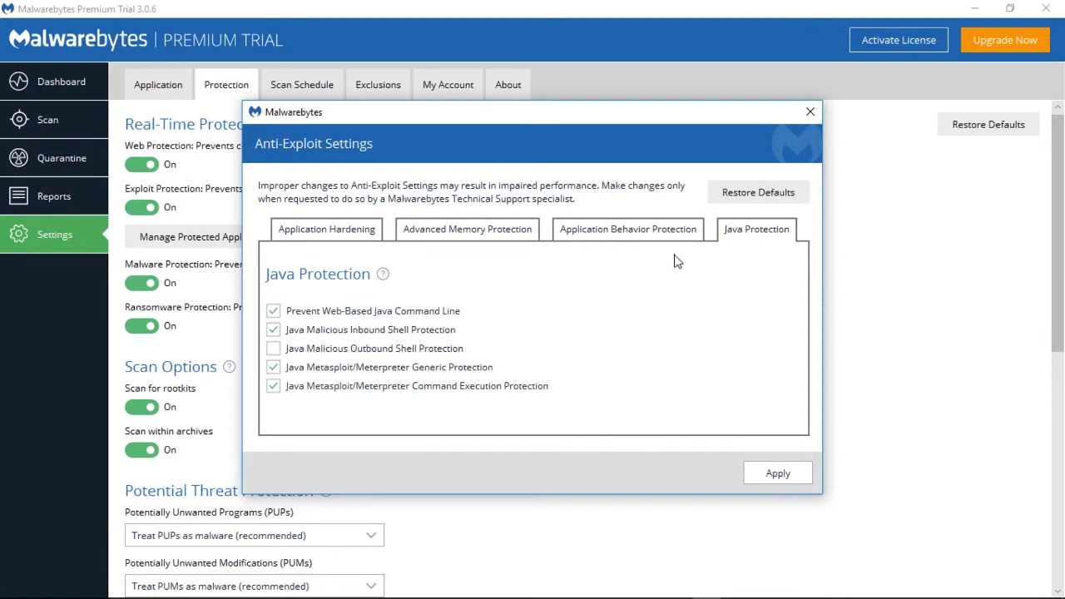
click(603, 237)
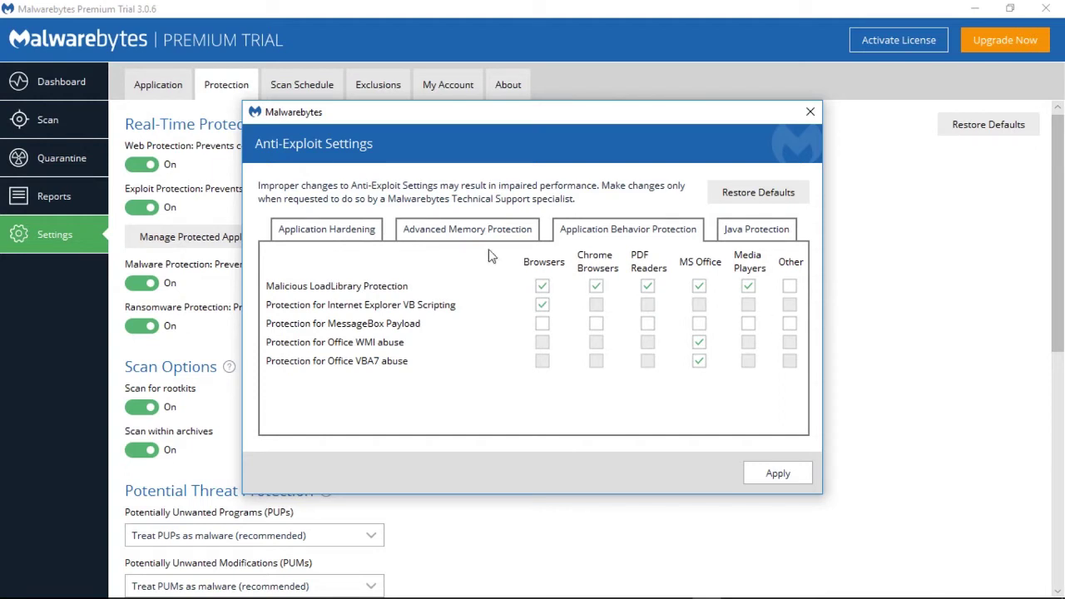
click(444, 237)
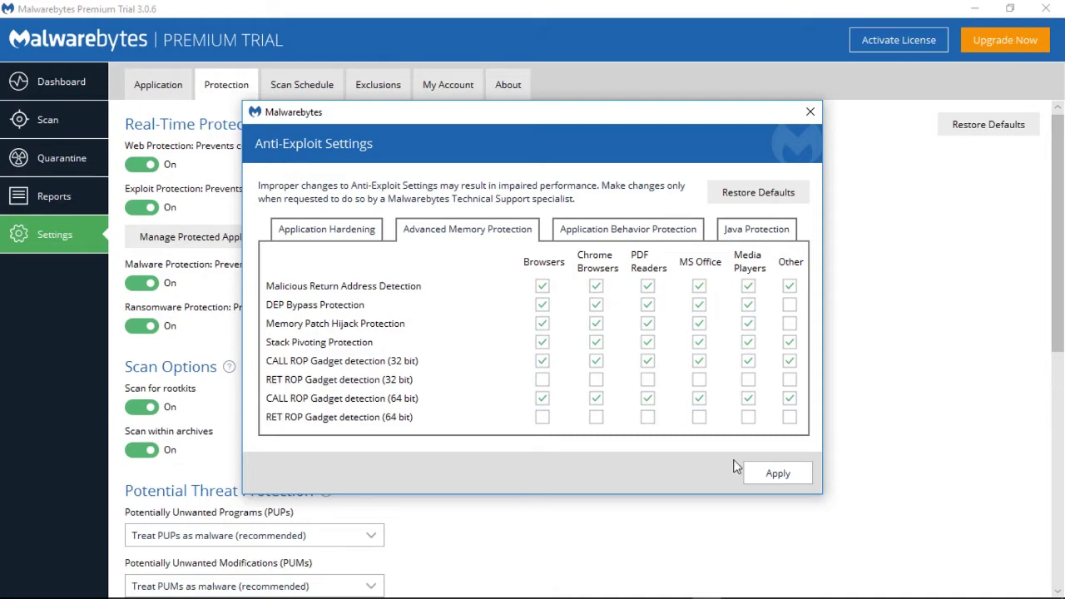
click(810, 112)
Examine the Application settings, from updates and notifications through proxy server and user access to usage and threat statistics
scroll(772, 176, down, 3)
scroll(423, 153, up, 1)
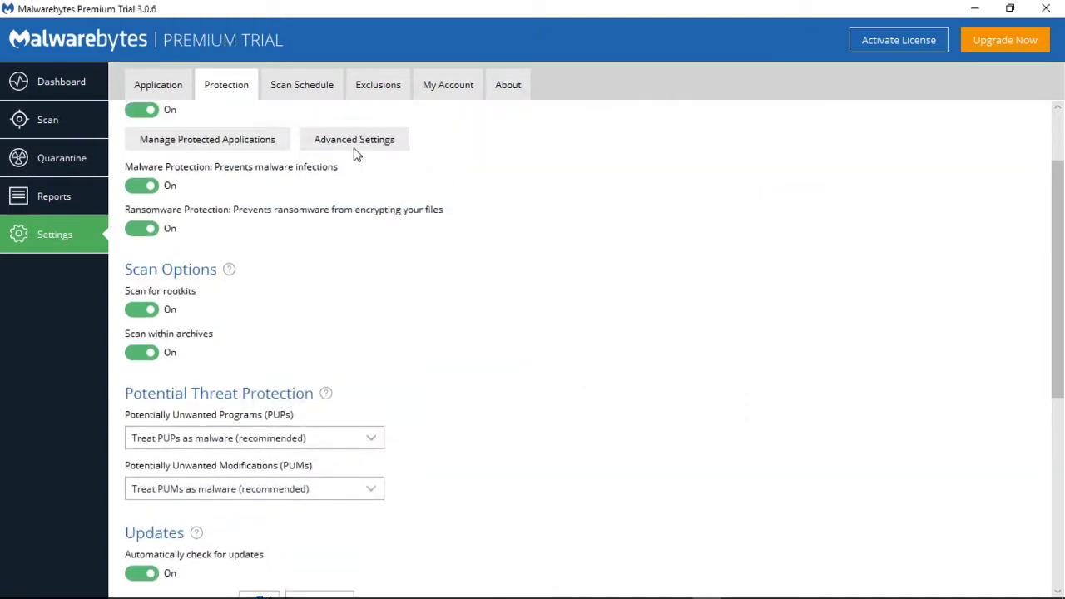
click(158, 84)
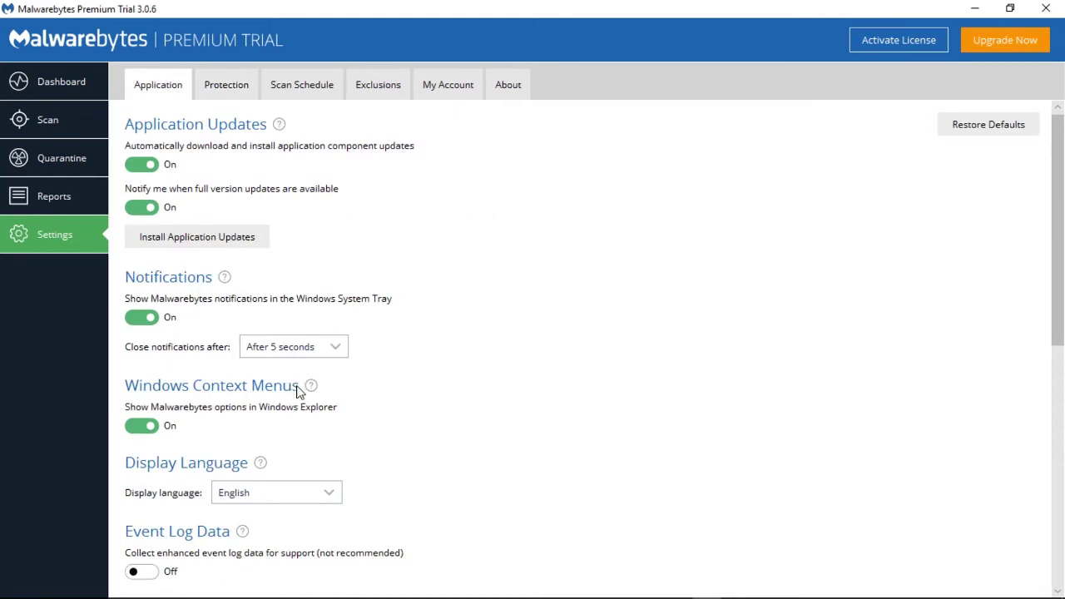
scroll(493, 347, down, 4)
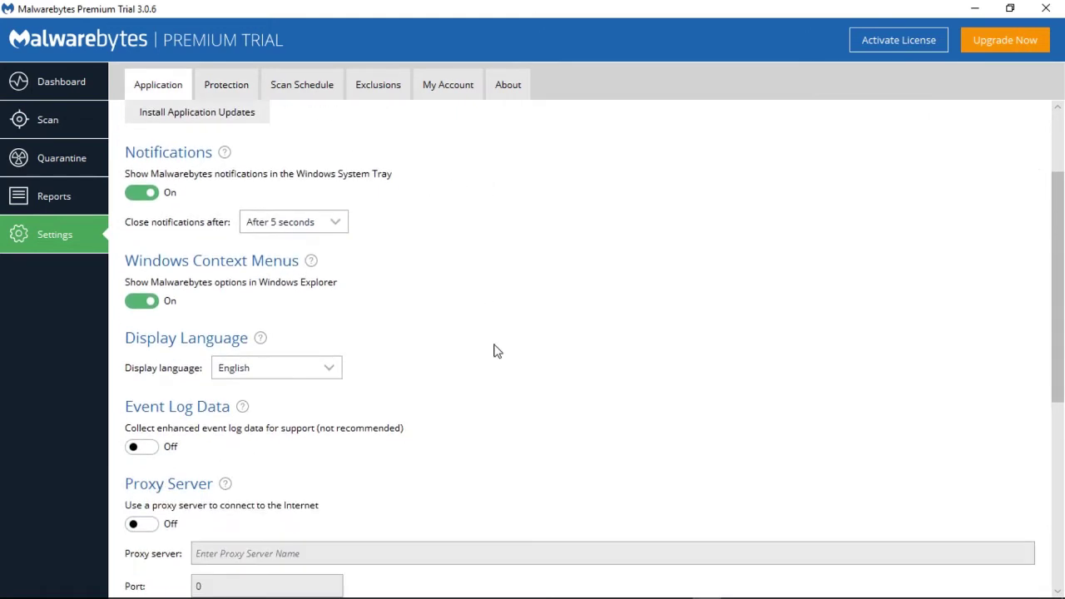
scroll(494, 347, down, 4)
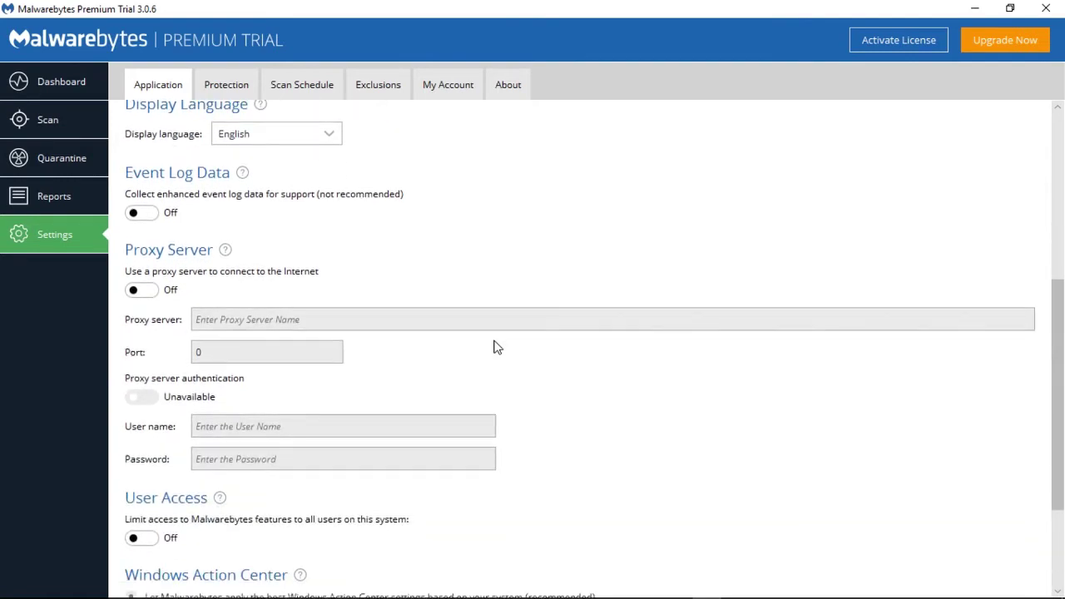
scroll(497, 347, down, 2)
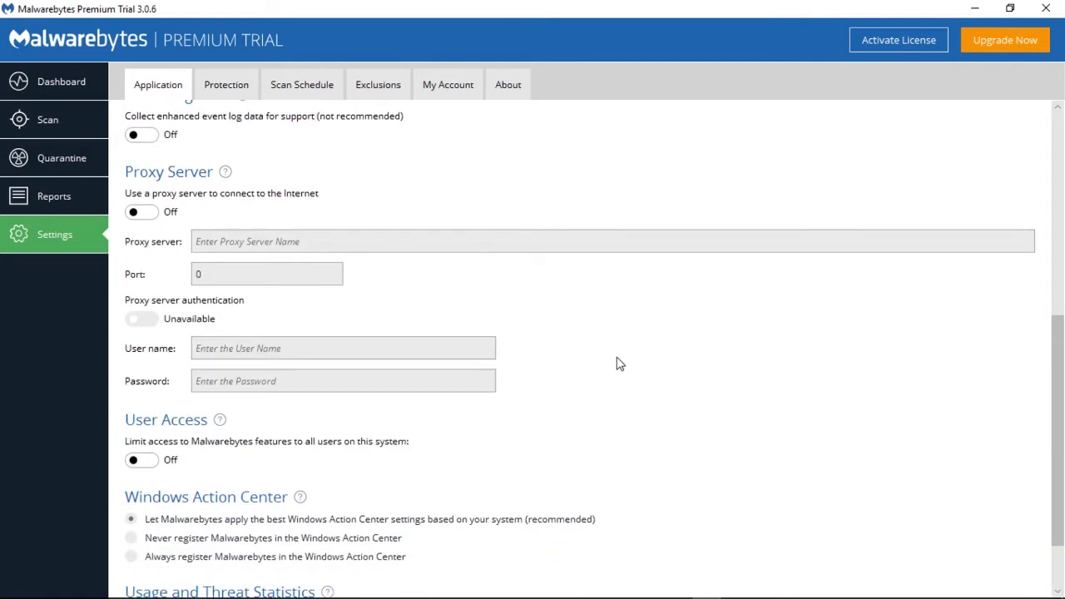
scroll(612, 364, down, 2)
scroll(610, 363, up, 2)
scroll(457, 392, down, 2)
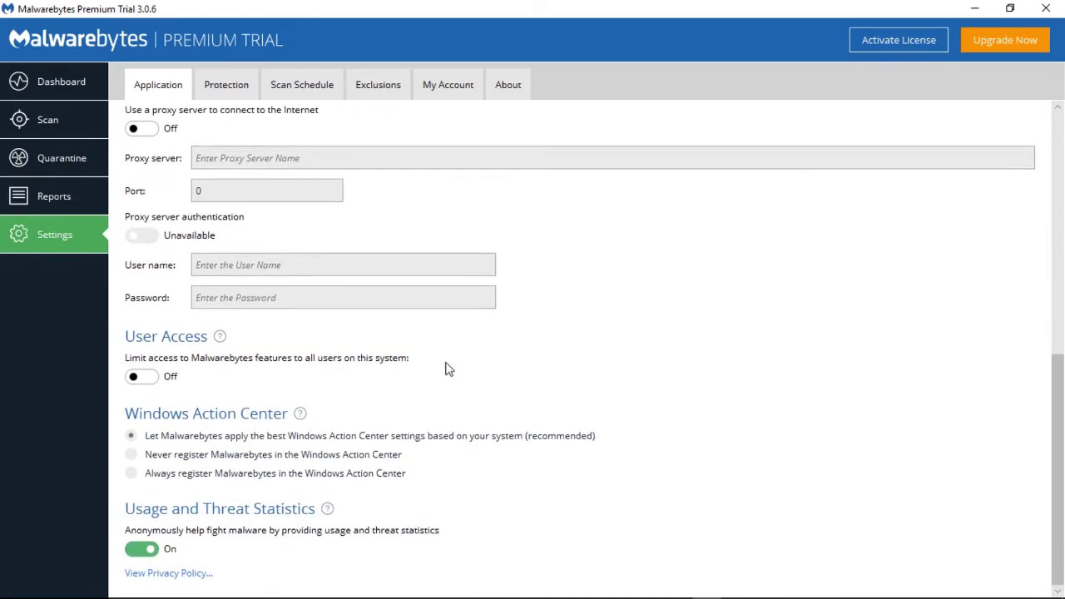
scroll(364, 402, up, 6)
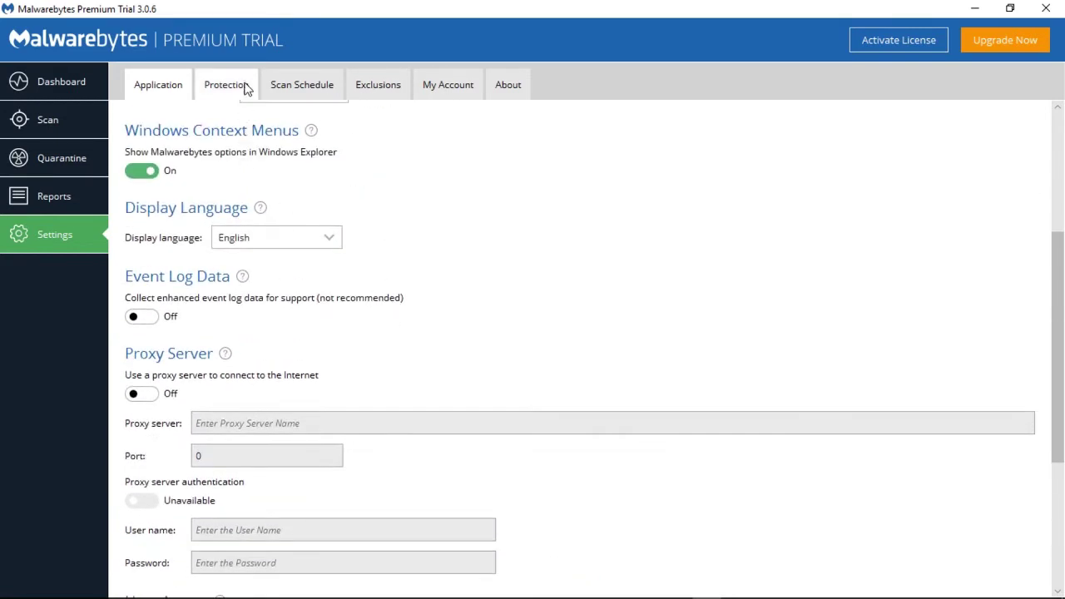
View the scan schedule, and check the exclusion types offered by the Add Exclusion Wizard without adding one
click(246, 89)
click(288, 93)
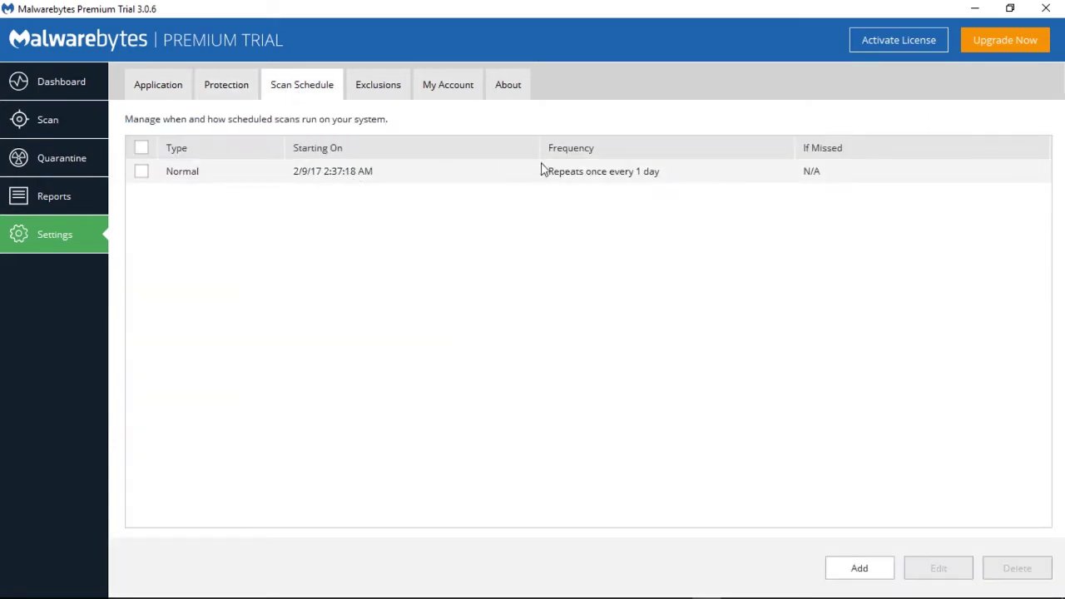
click(377, 90)
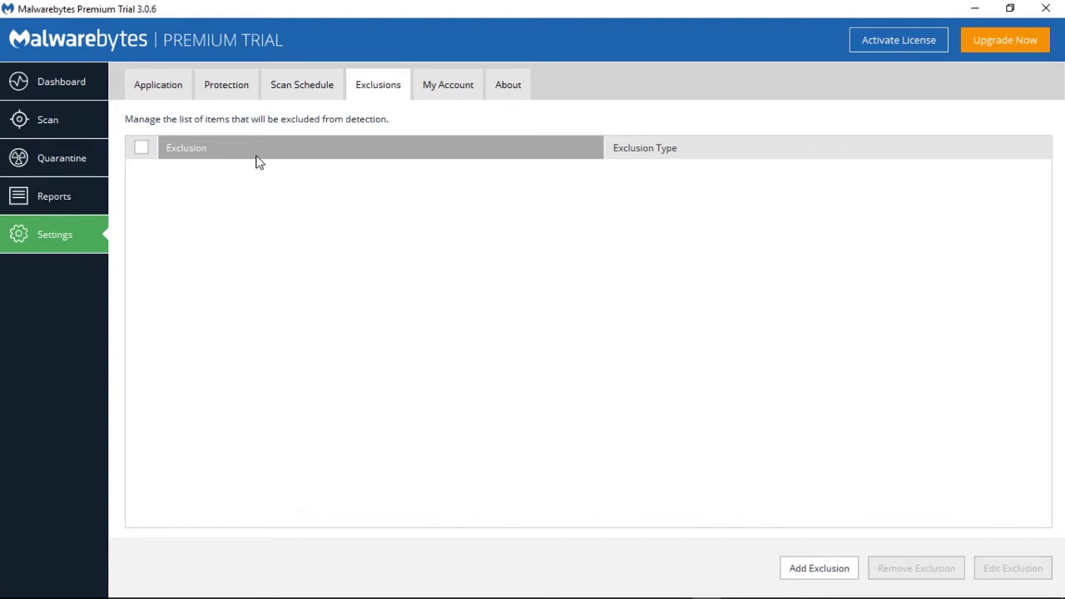
click(836, 570)
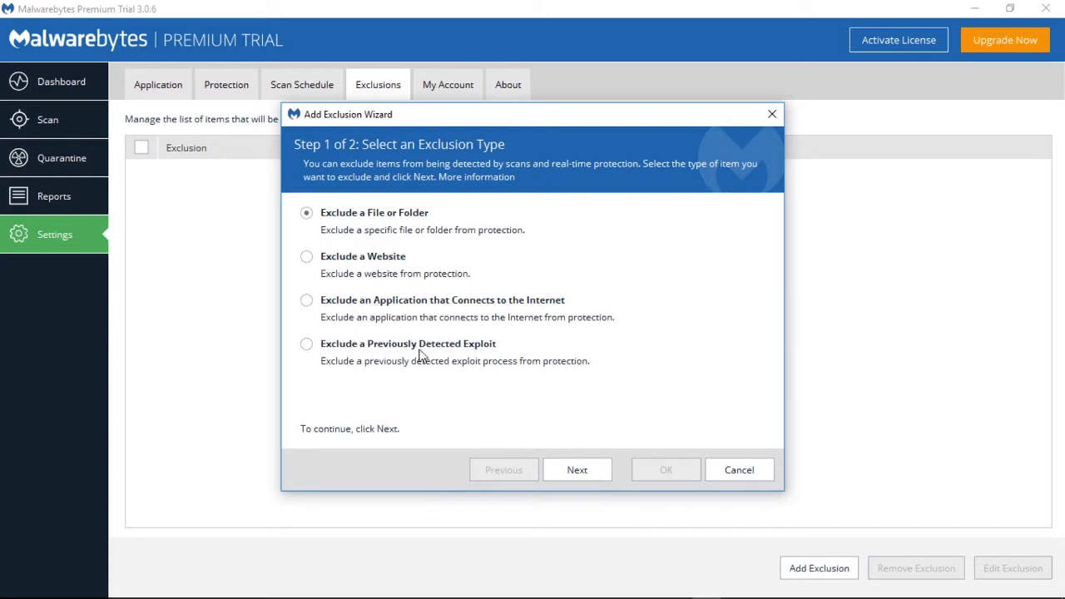
click(738, 470)
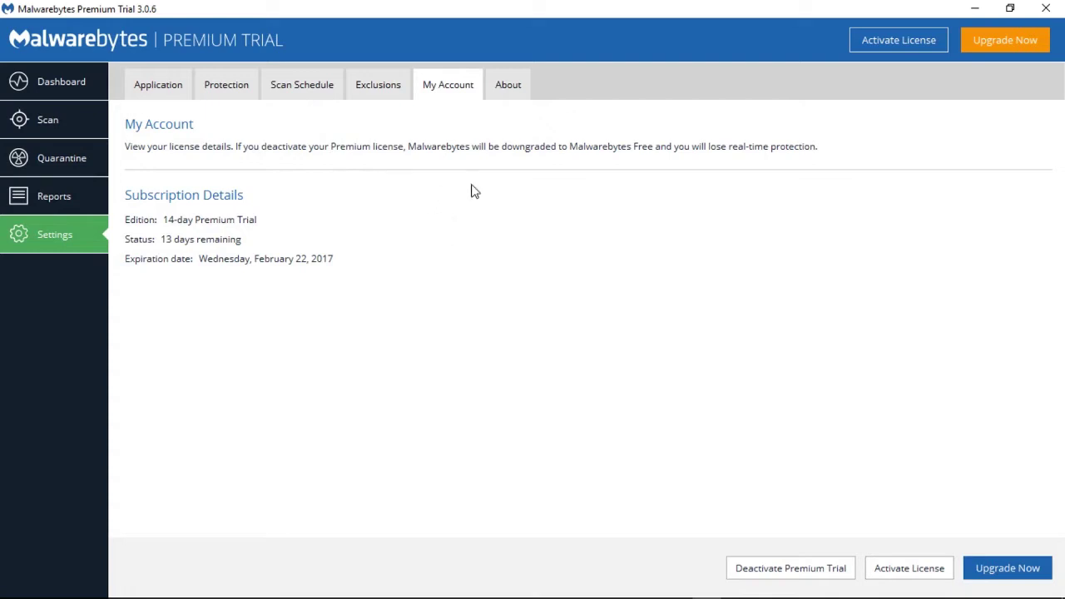
View the version information and resources on the About page, and return to the account details
click(501, 88)
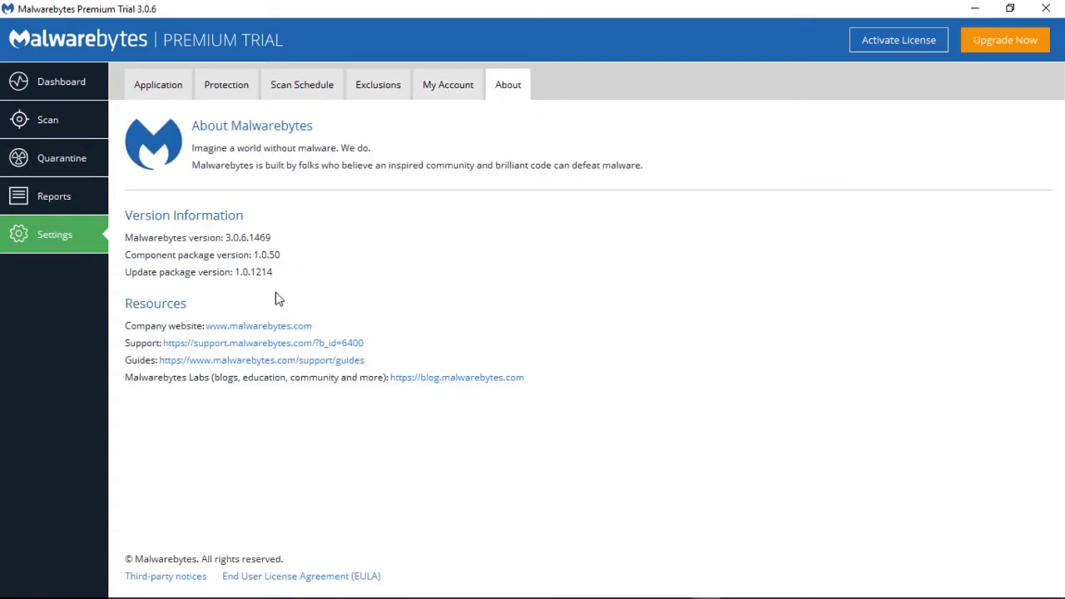
click(441, 87)
Check the quarantine page and select all scan reports in the Reports list
click(63, 196)
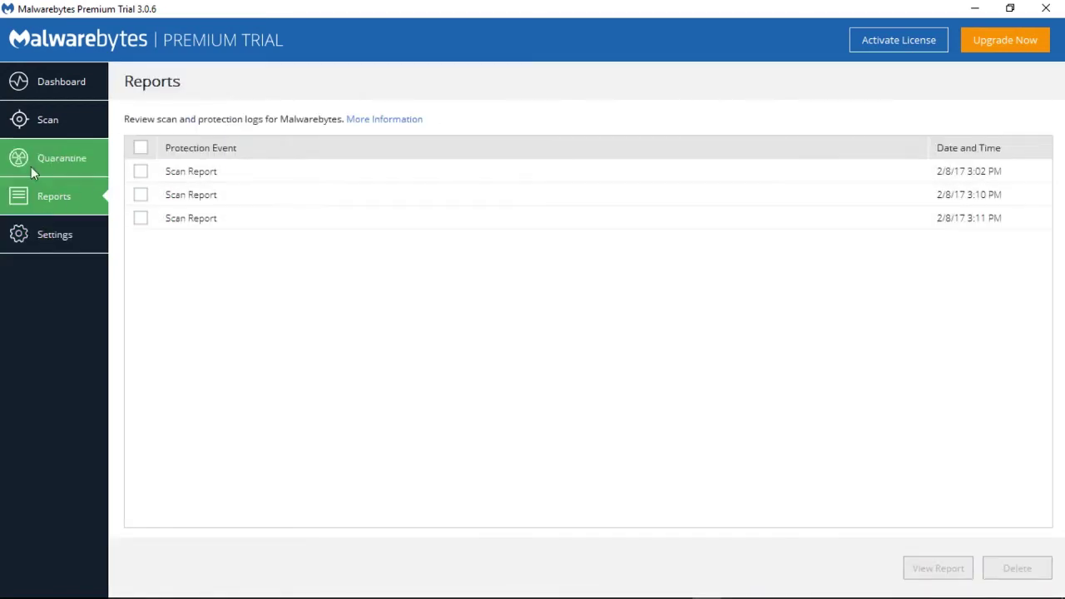
click(31, 160)
click(50, 193)
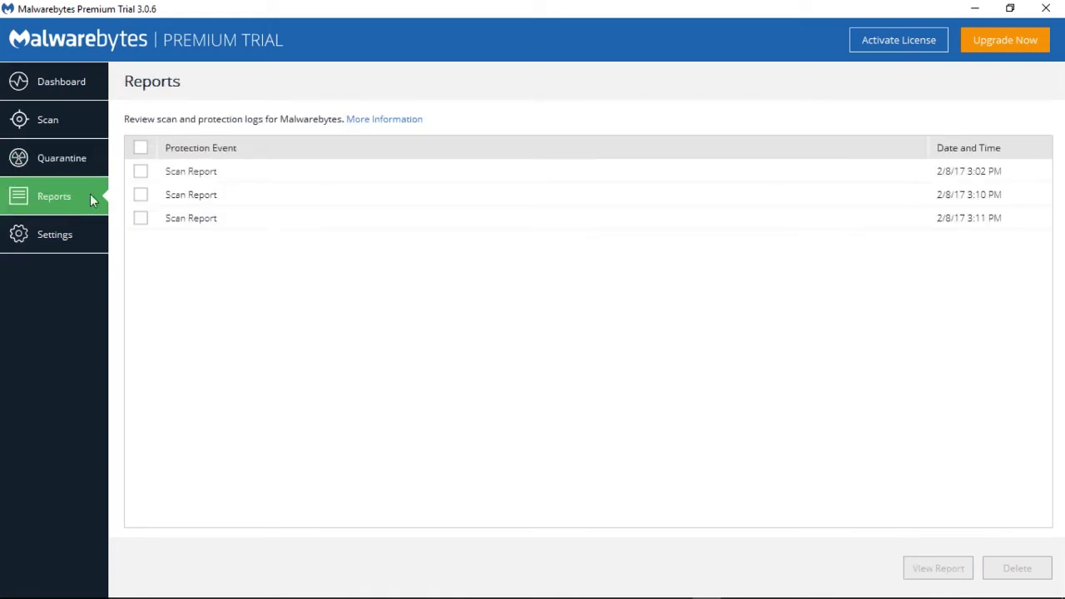
click(141, 150)
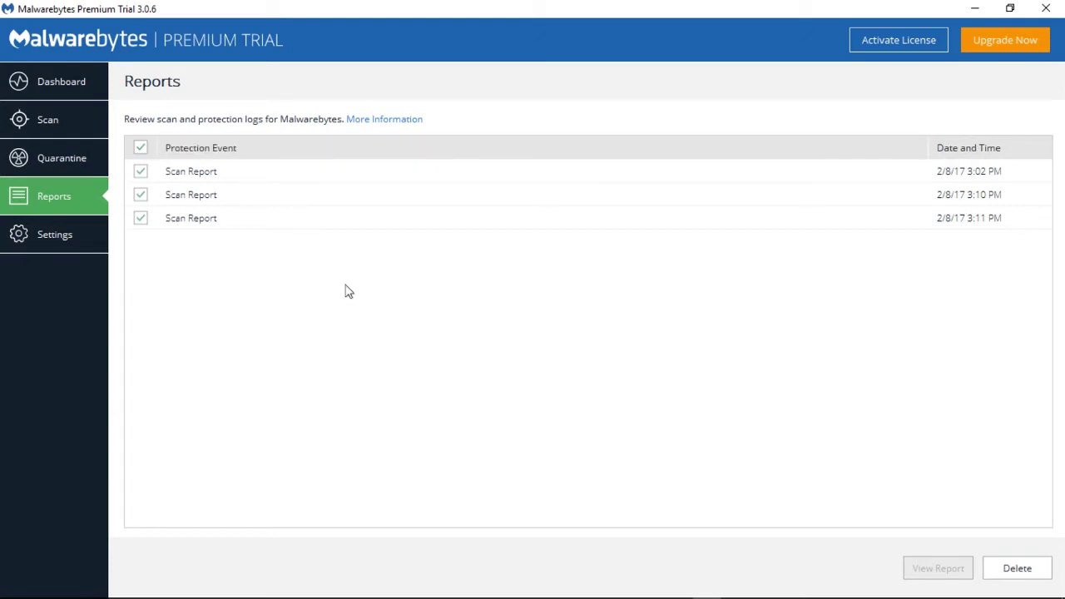
Delete all the selected scan reports and check the quarantine list
click(1017, 568)
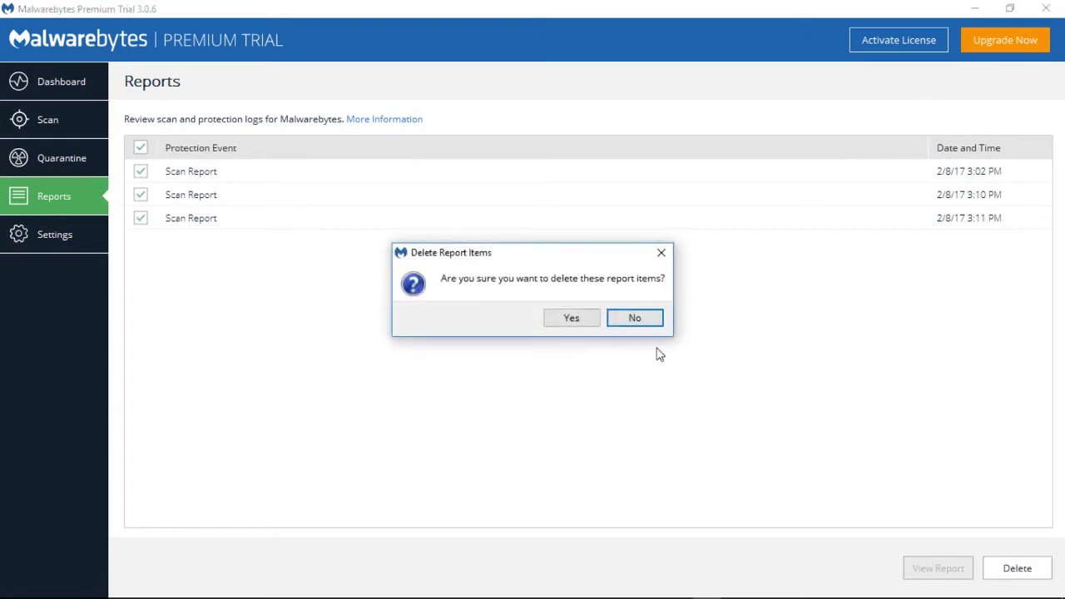
click(572, 323)
click(90, 176)
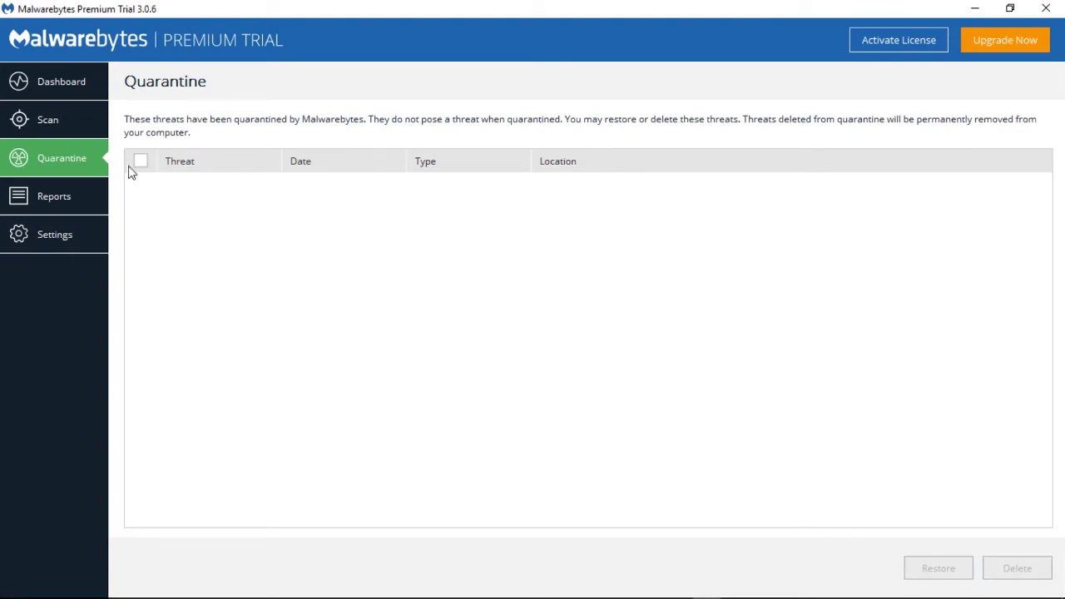
Open the Custom Scan configuration and review the Potentially Unwanted Program options, keeping Treat detections as malware
click(29, 124)
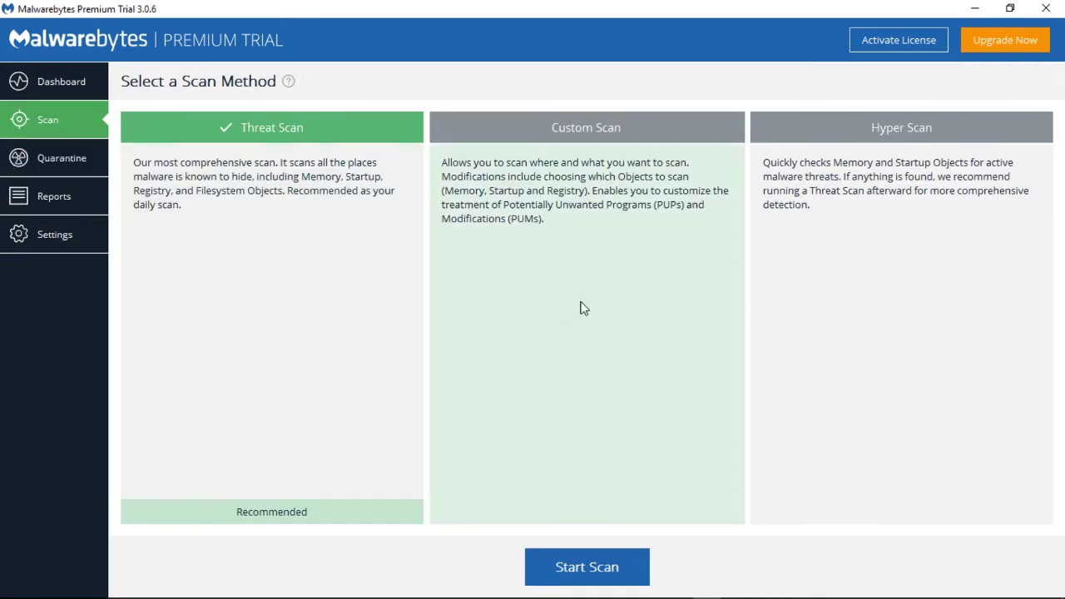
click(581, 308)
click(879, 247)
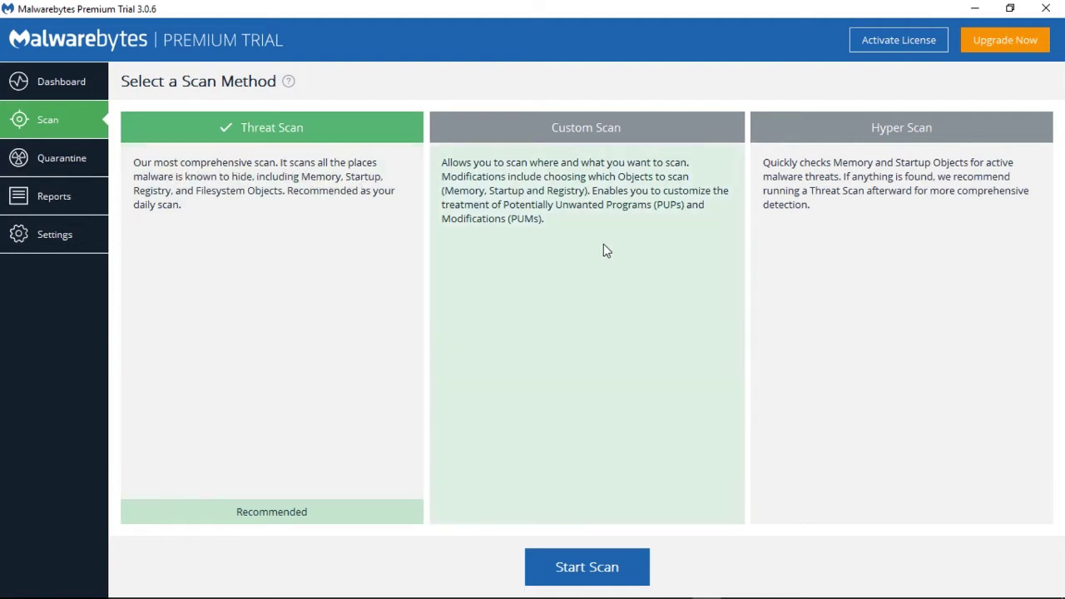
click(616, 248)
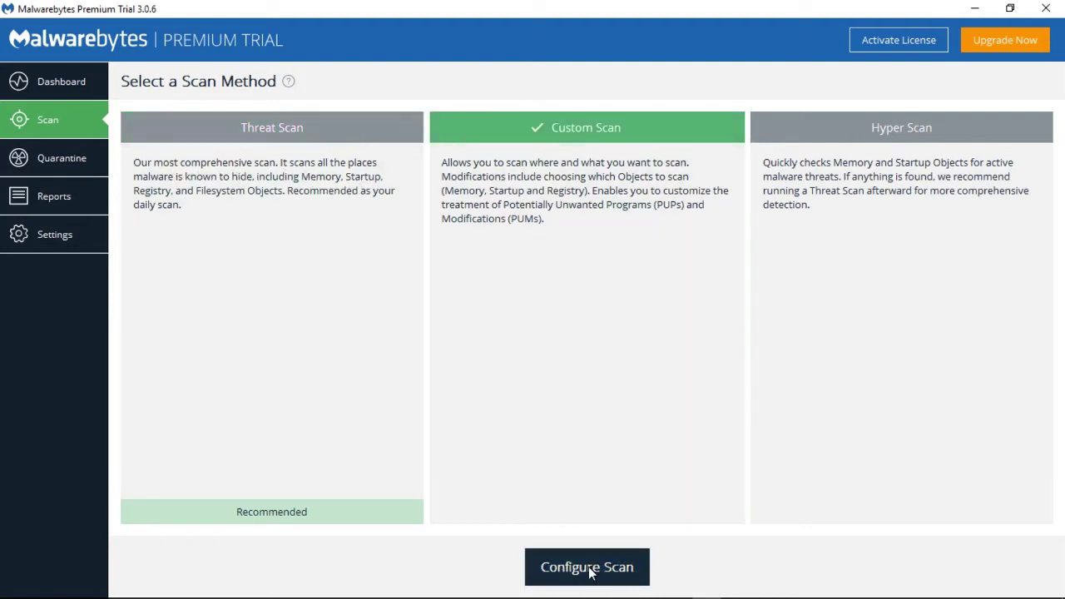
click(587, 569)
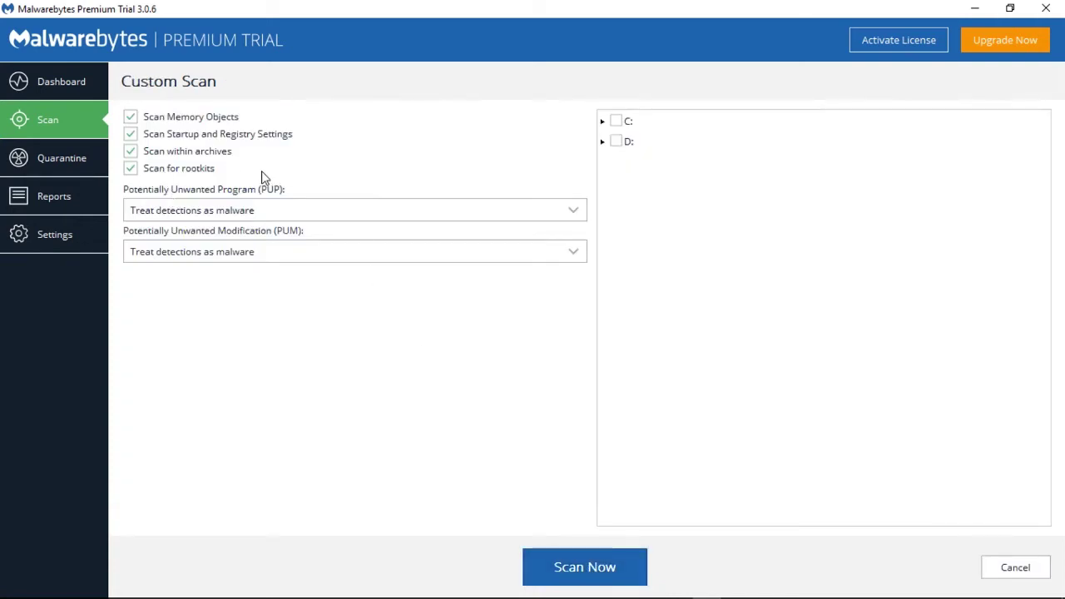
click(400, 214)
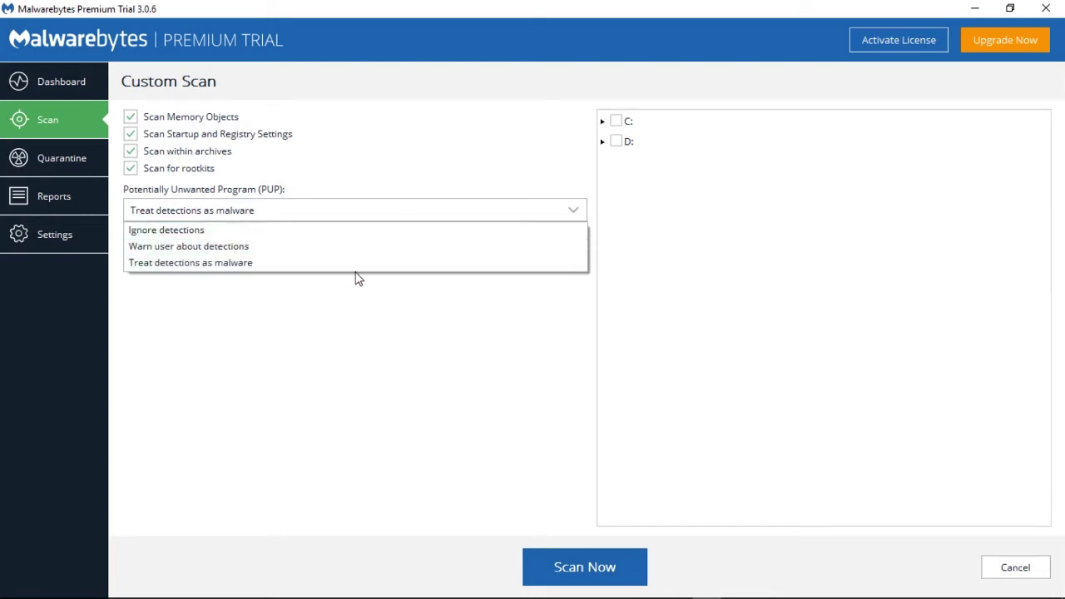
click(357, 265)
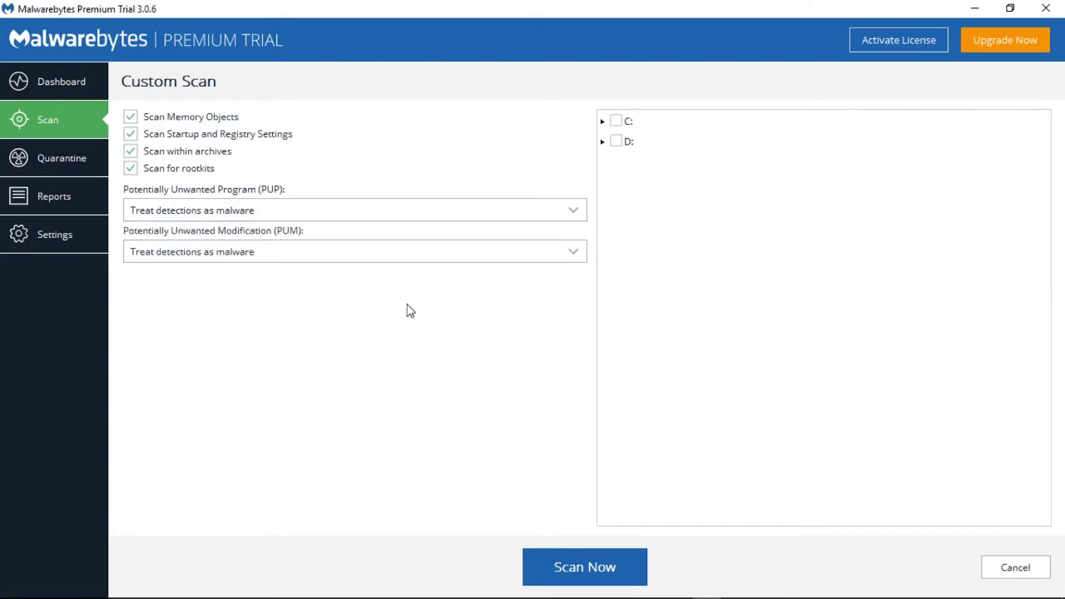
Examine the folders available for scanning on the C: drive, including the contents of $Recycle.Bin, a8a57f277e370f7f4e and Boot
click(602, 122)
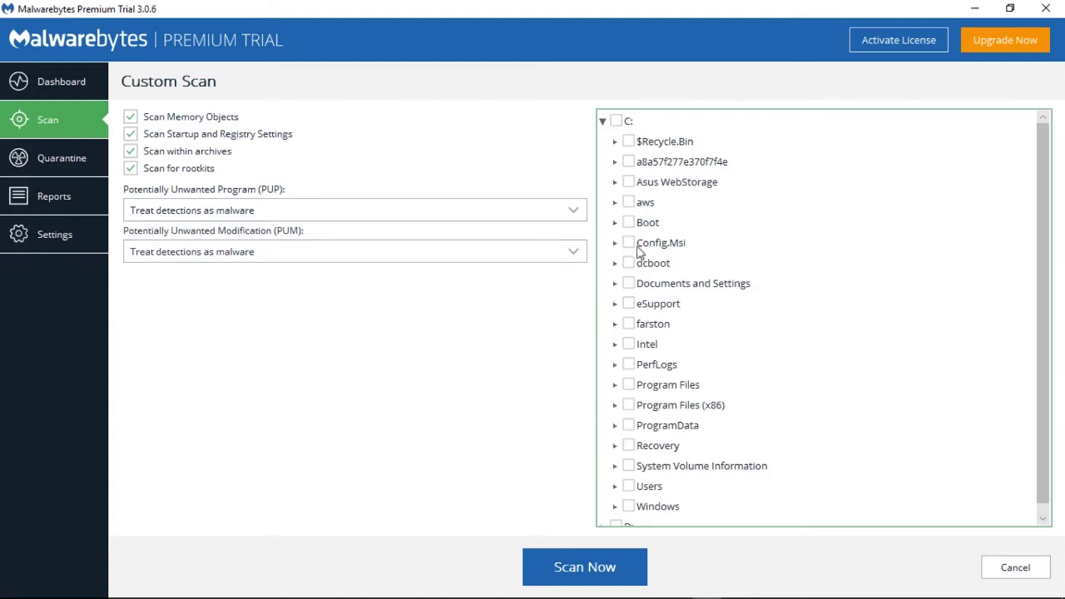
scroll(636, 273, down, 1)
scroll(636, 272, up, 1)
click(615, 141)
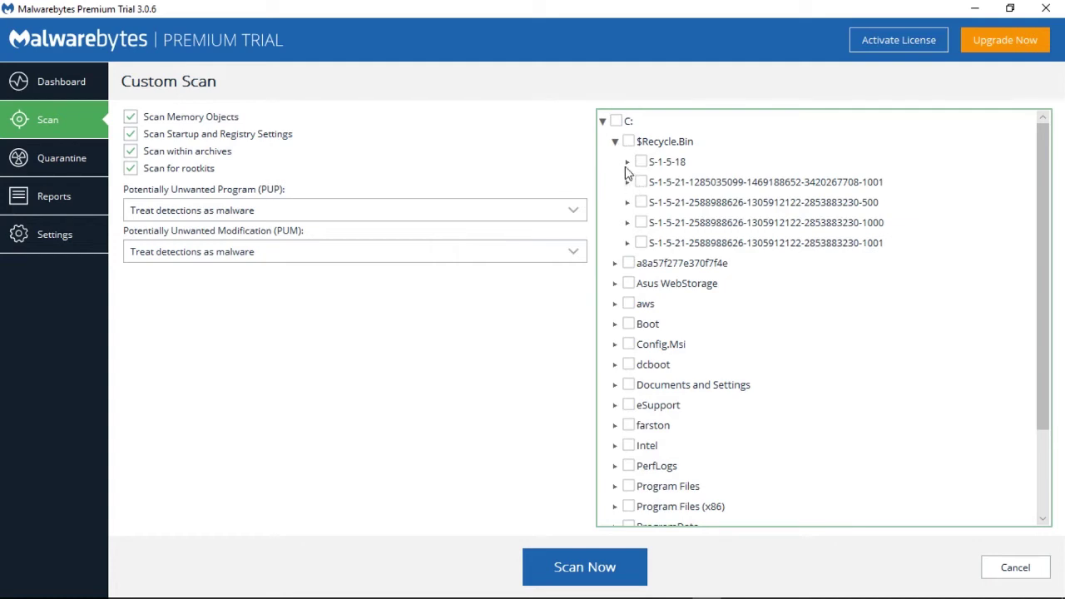
click(616, 263)
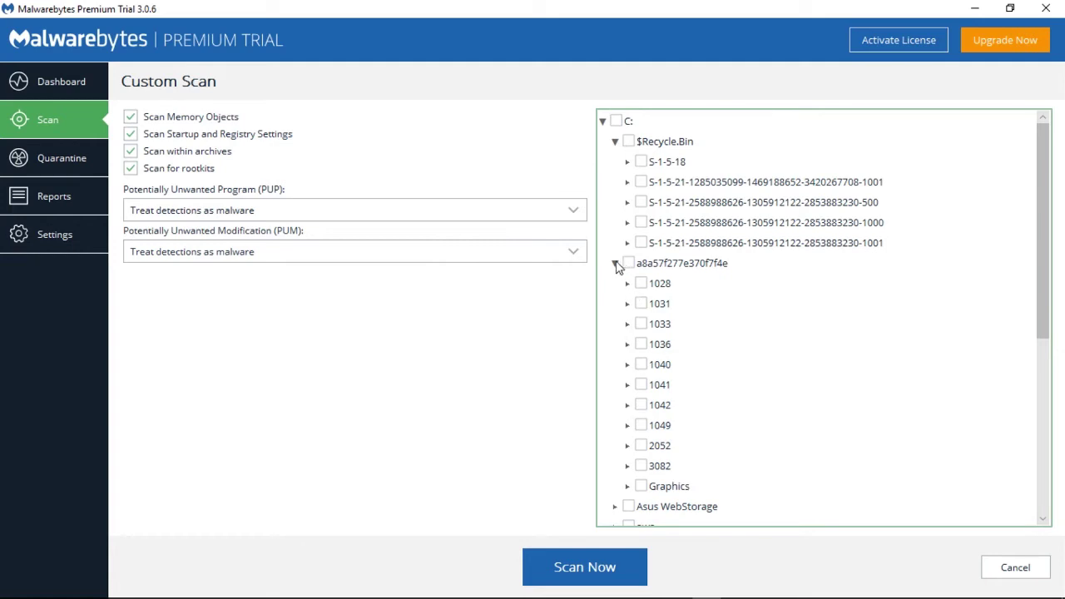
click(615, 264)
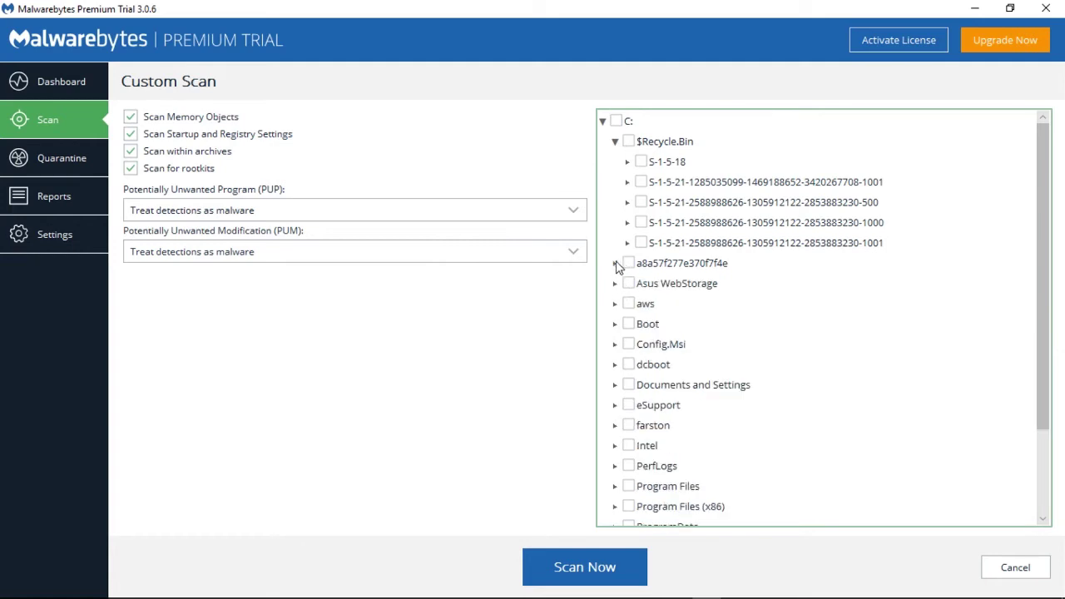
click(615, 323)
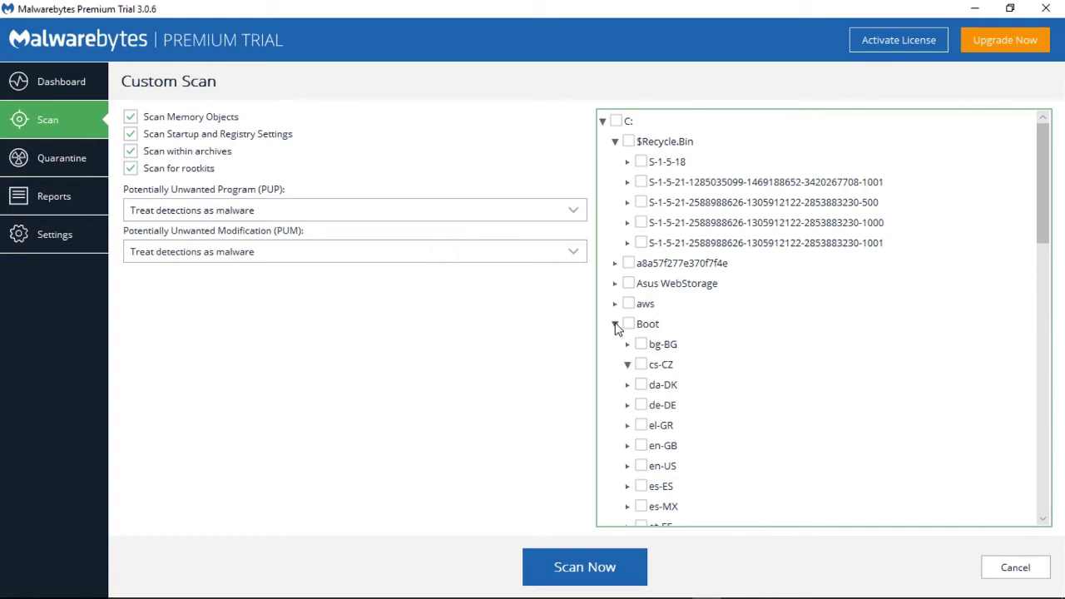
click(615, 324)
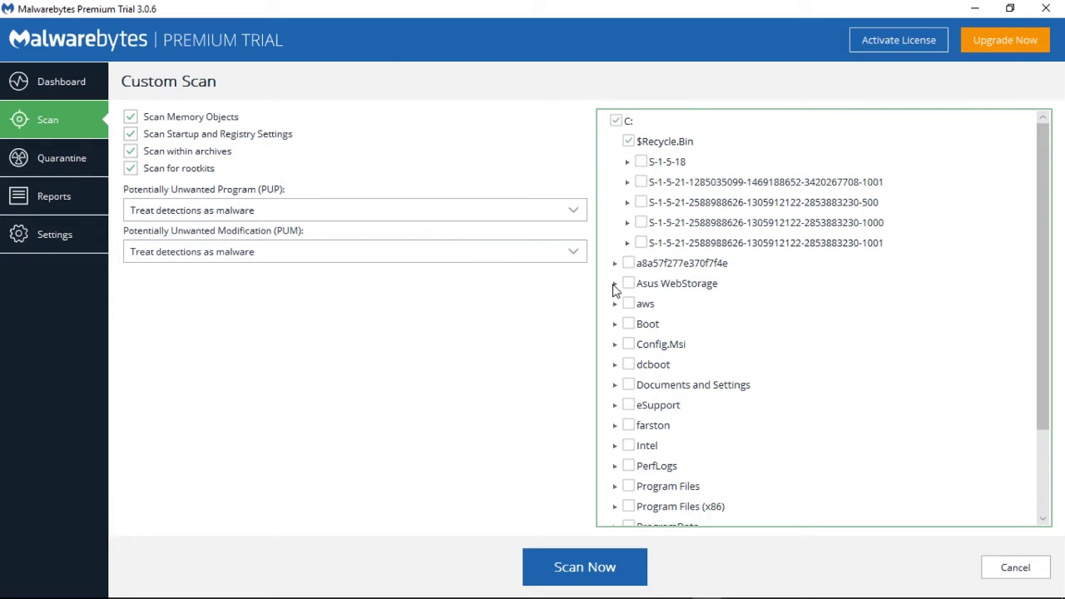
Explore the Users folder in the custom scan's folder tree down to Default, AppData and Local
scroll(729, 380, down, 3)
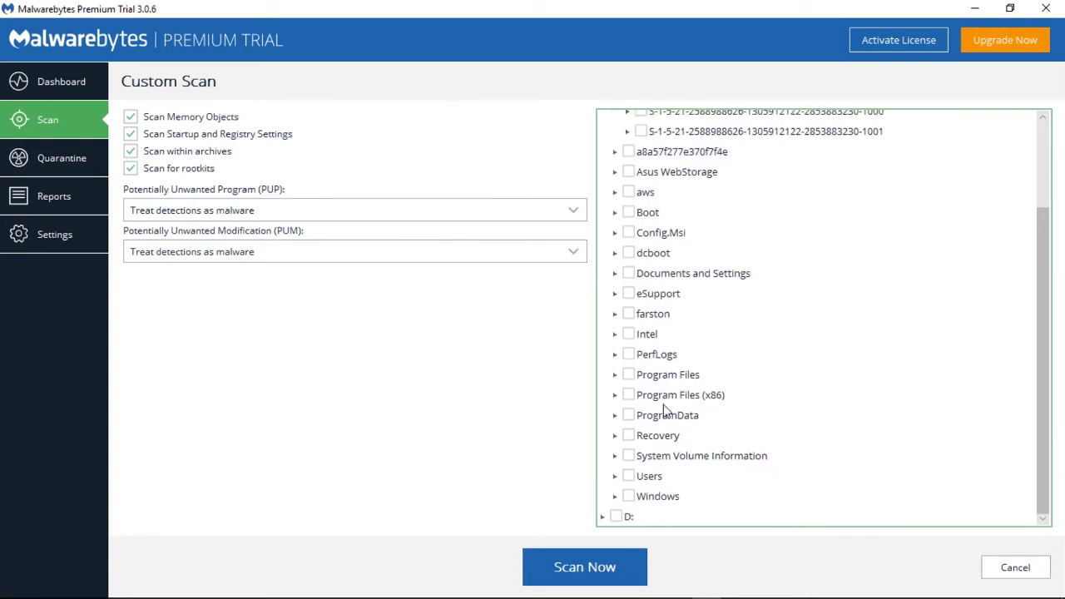
click(615, 475)
scroll(782, 389, down, 3)
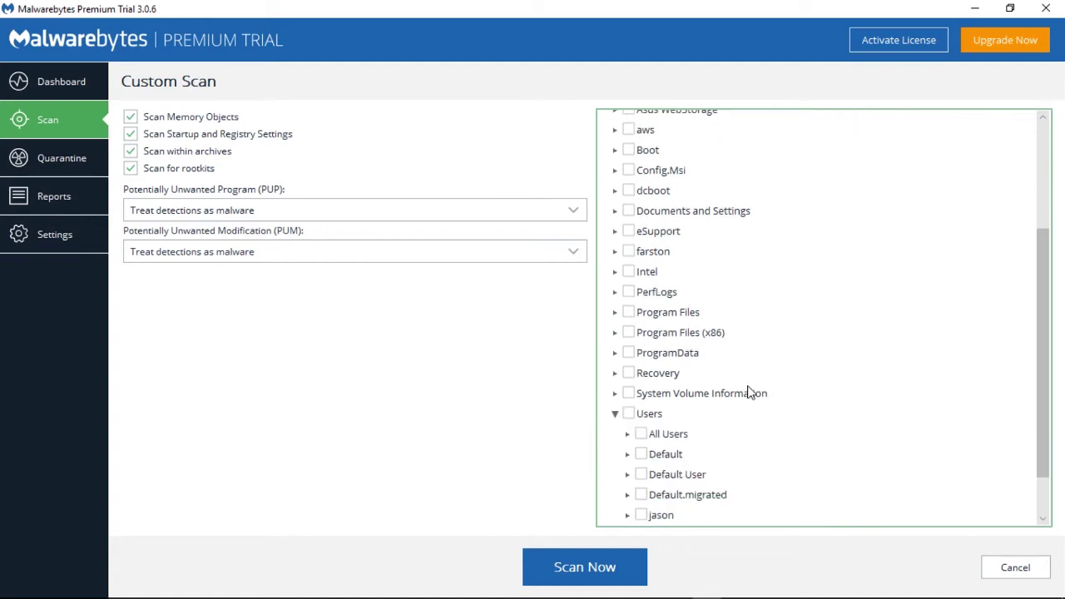
click(629, 425)
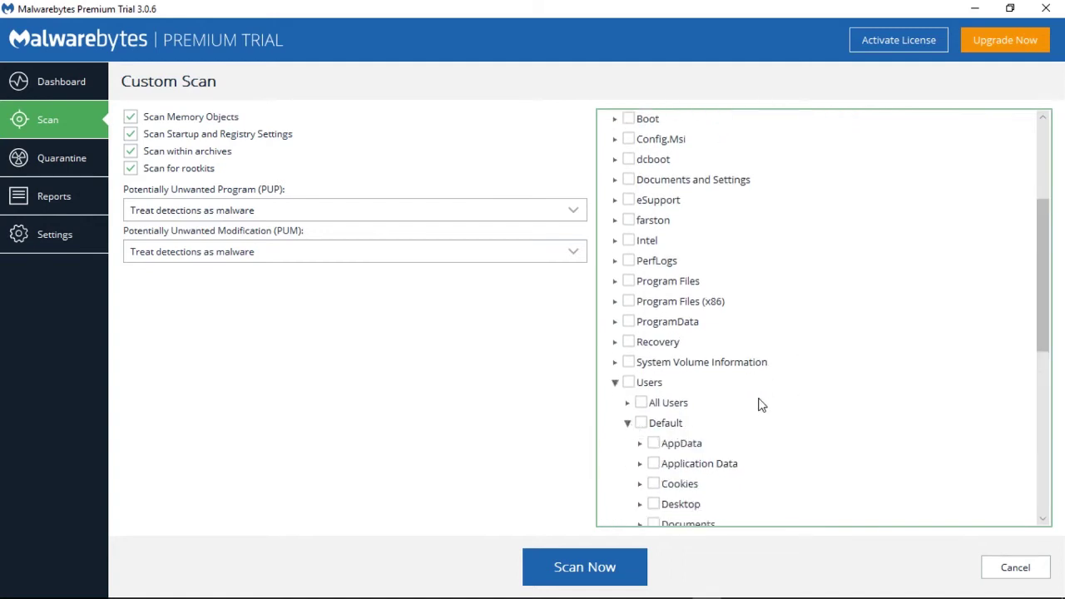
scroll(632, 416, down, 2)
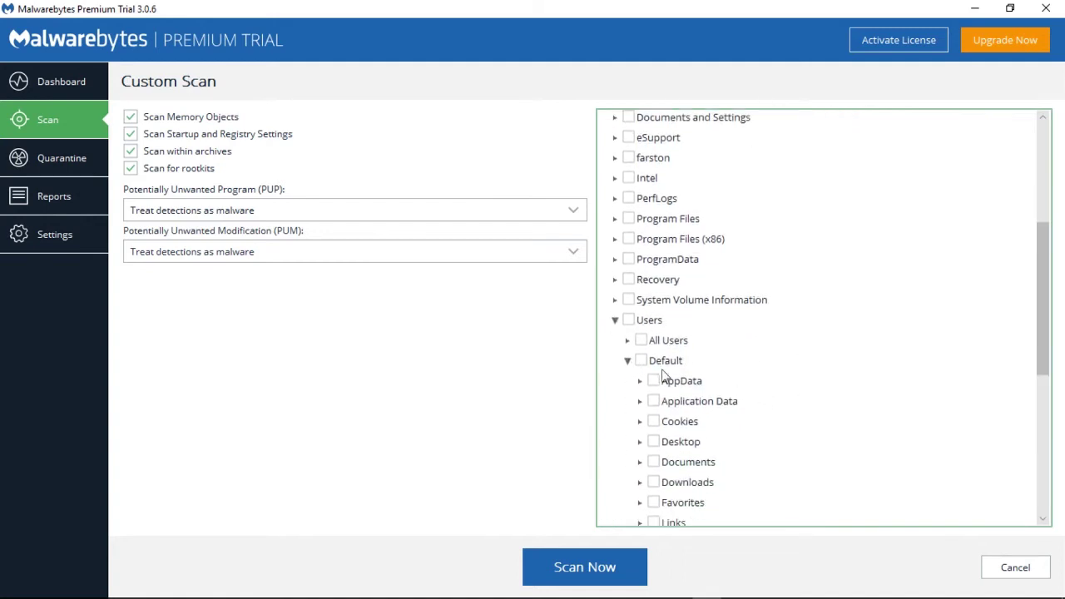
click(653, 421)
click(641, 383)
click(652, 401)
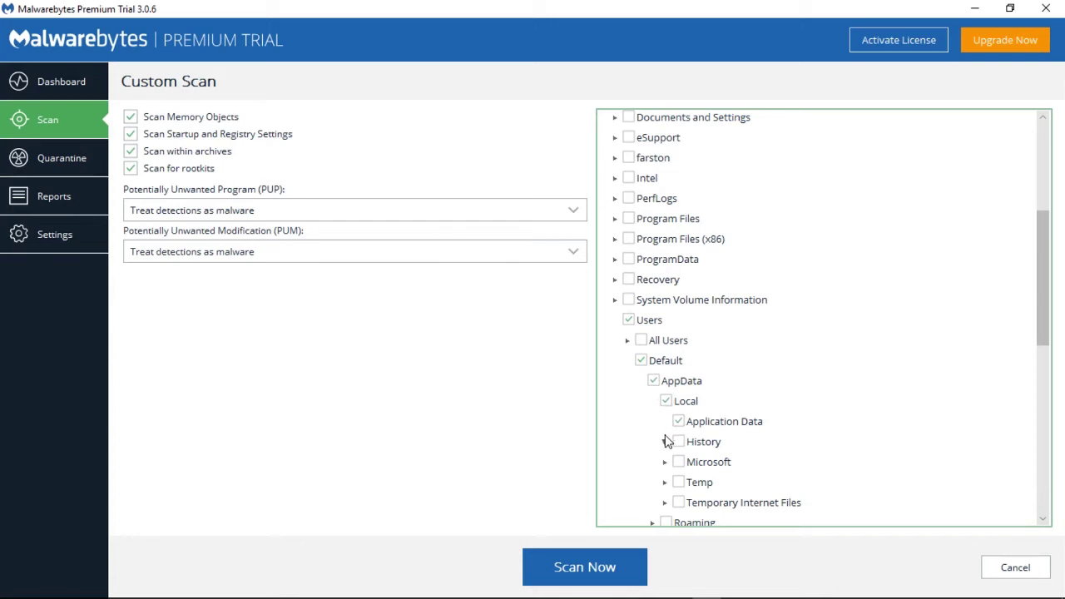
Look through the History and Microsoft folders under Local, down to Windows and GameExplorer, and cancel the custom scan setup
click(665, 441)
click(664, 461)
scroll(768, 433, down, 1)
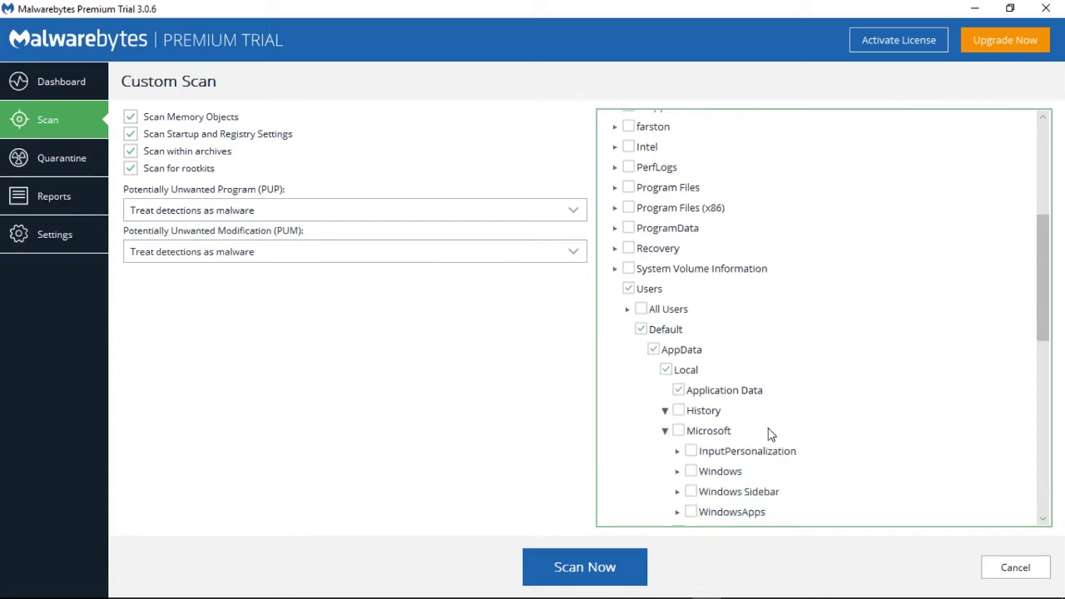
click(677, 471)
scroll(801, 409, down, 1)
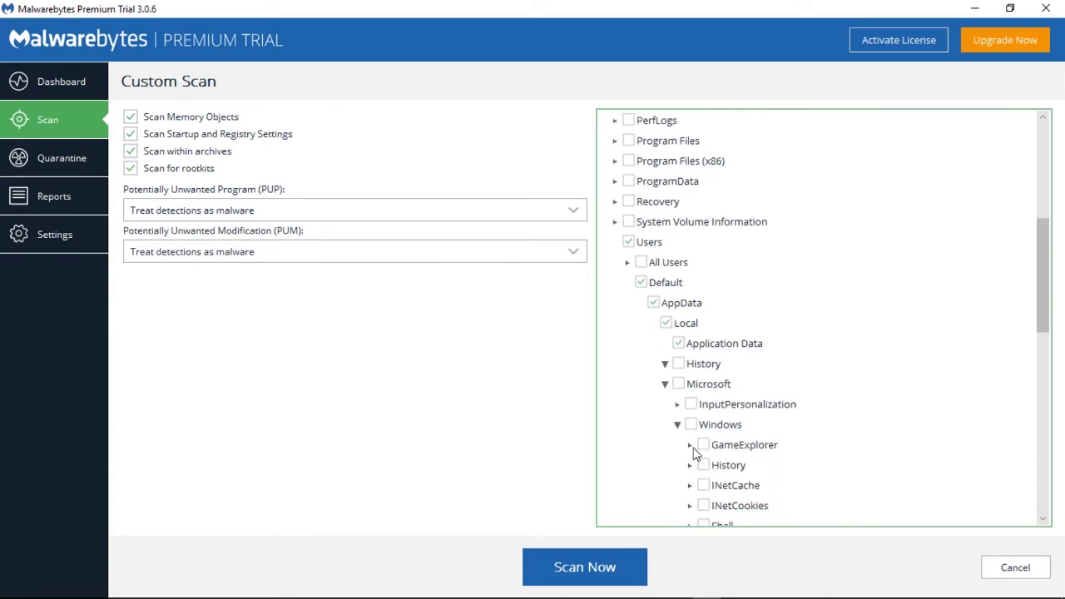
click(691, 450)
scroll(806, 430, down, 1)
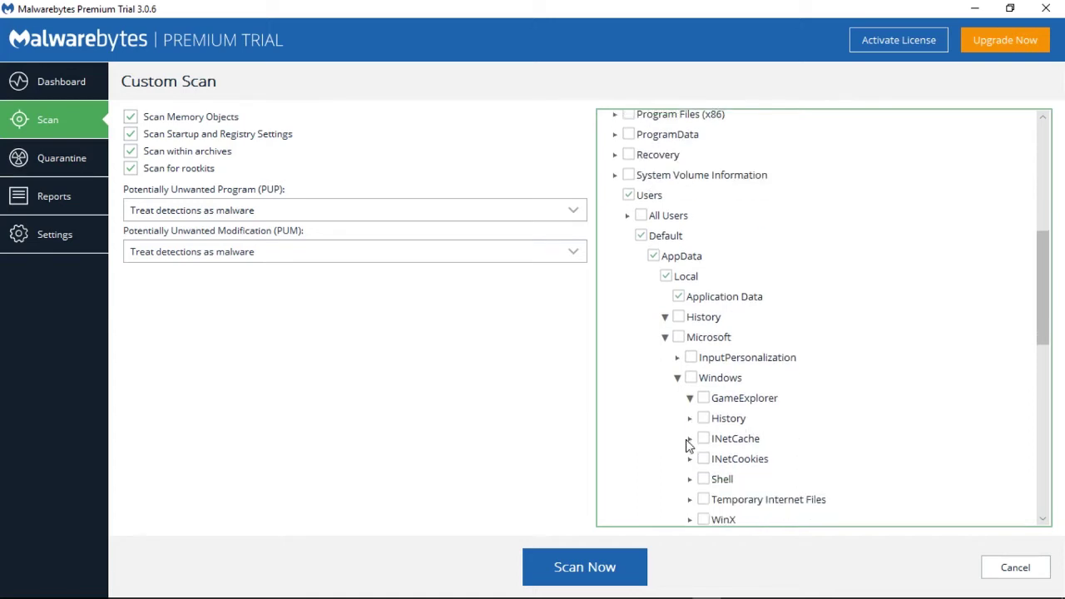
scroll(688, 445, up, 6)
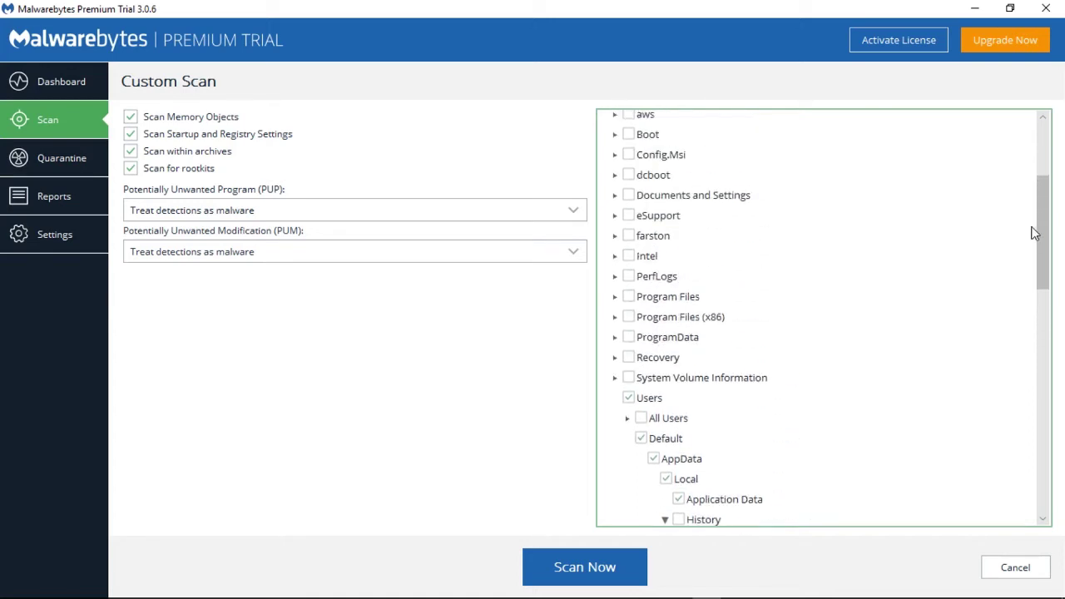
scroll(916, 274, up, 1)
click(1015, 566)
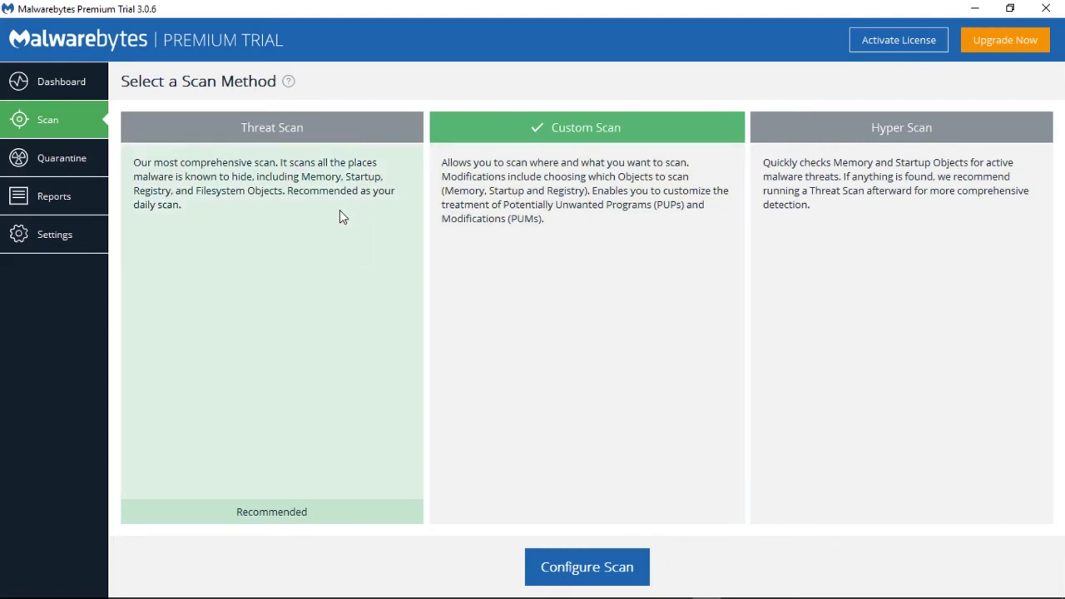
Choose Threat Scan as the scan method and return to the dashboard
click(339, 209)
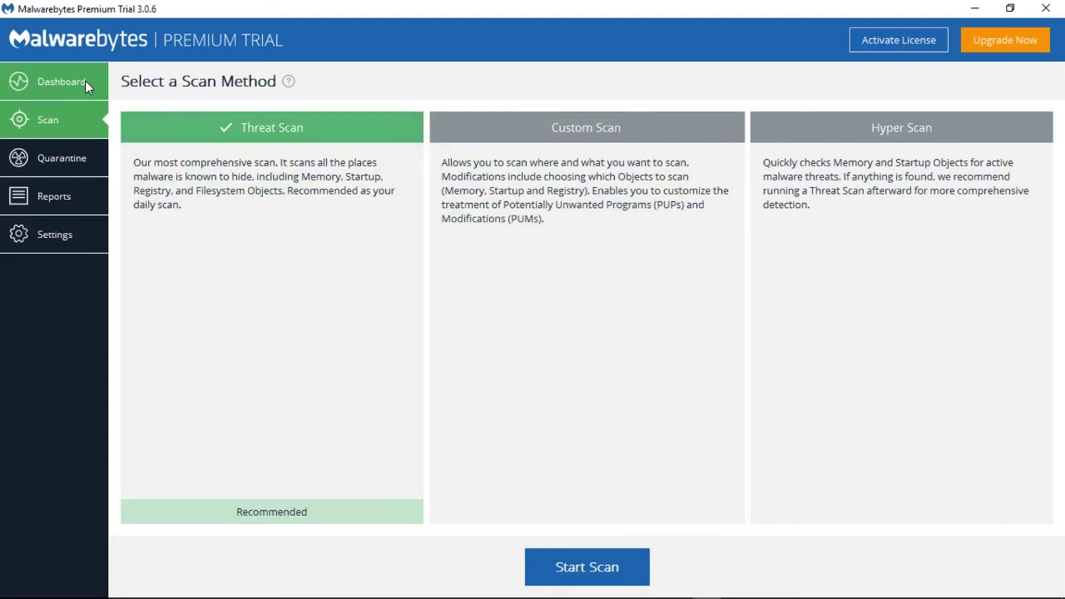
click(85, 82)
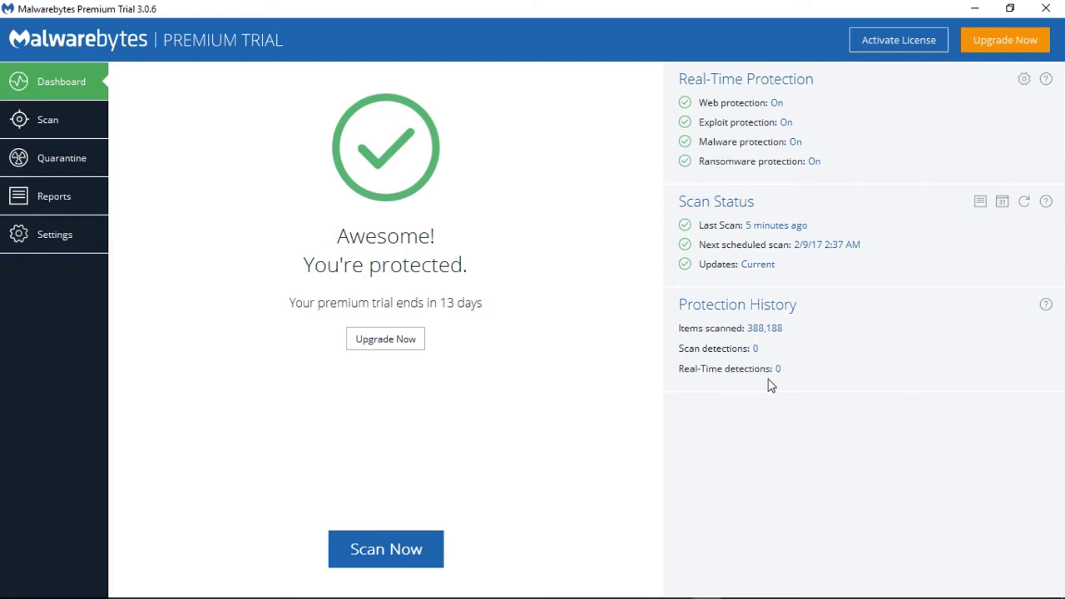
View the online user guide for Protection History, and check for updates under Scan Status on the dashboard
click(1040, 306)
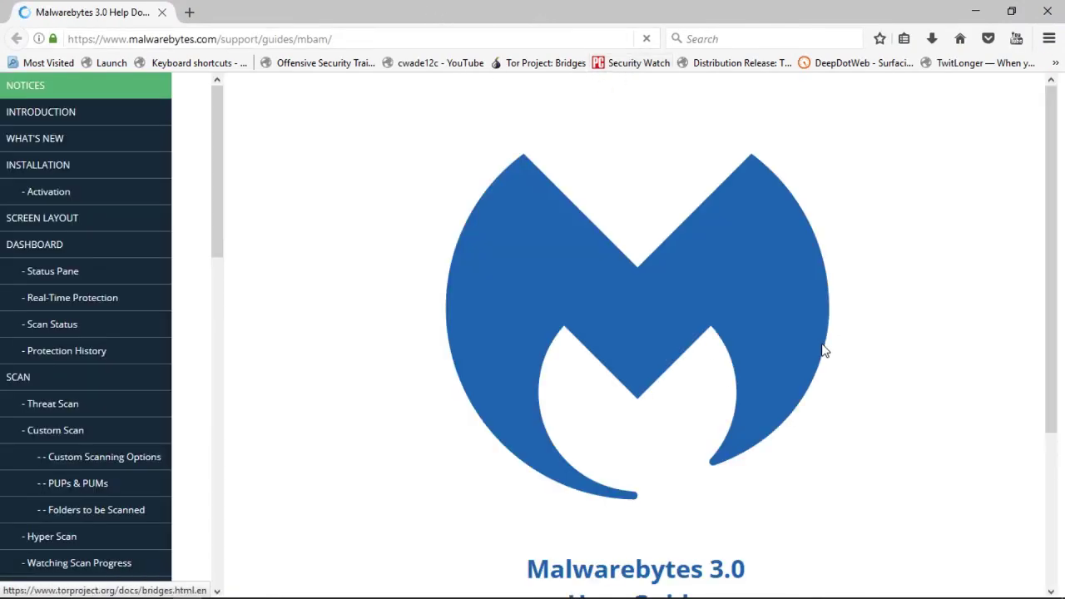
scroll(791, 324, down, 4)
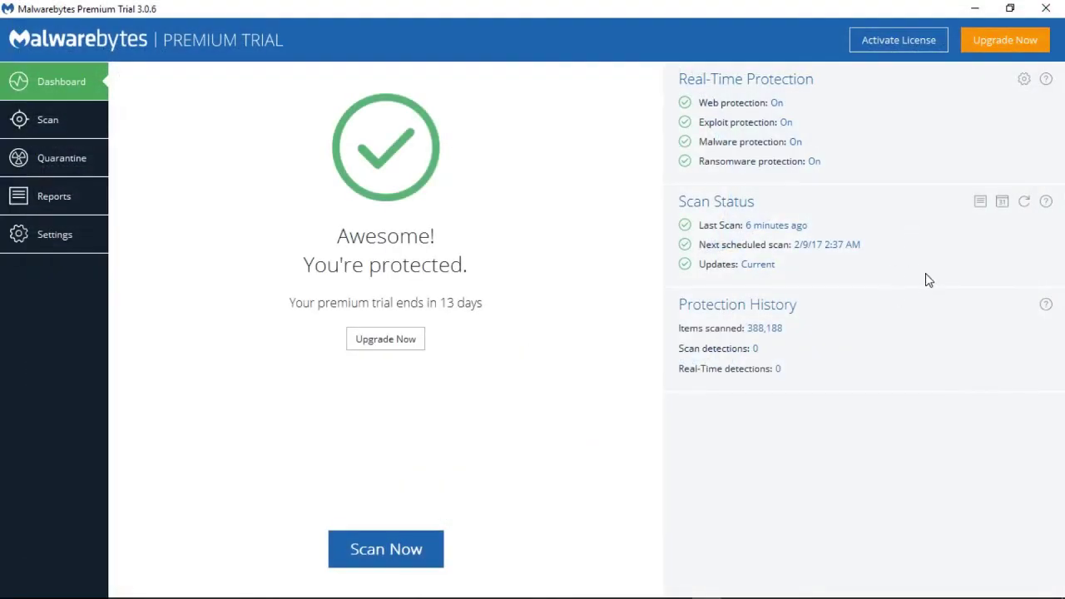
click(1025, 202)
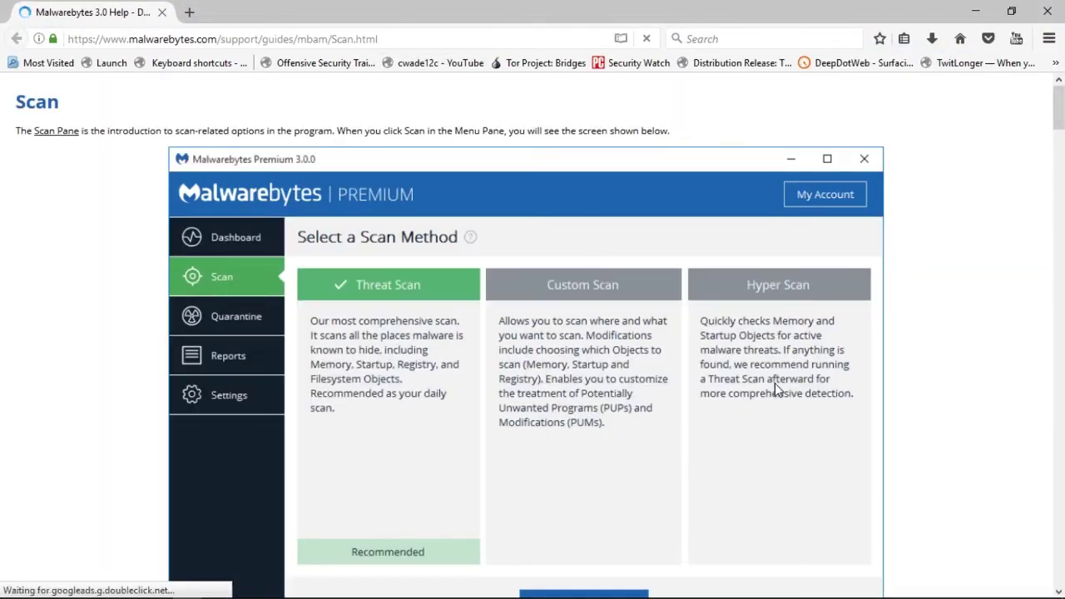
Examine the online Scan help page, from custom scan options through scan results to quarantining threats and restarting
scroll(775, 387, down, 10)
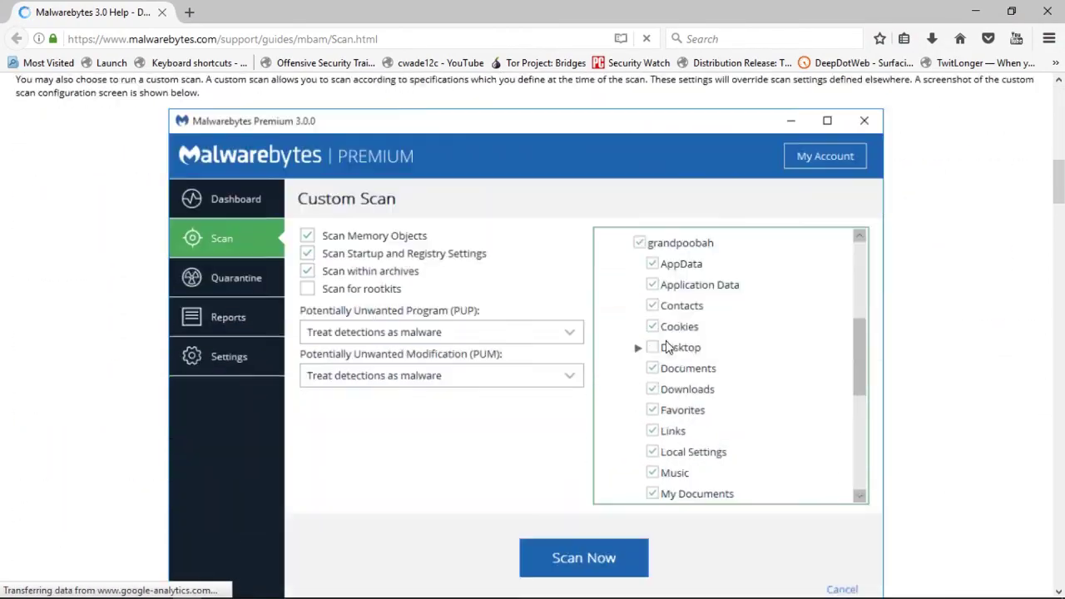
scroll(670, 292, down, 15)
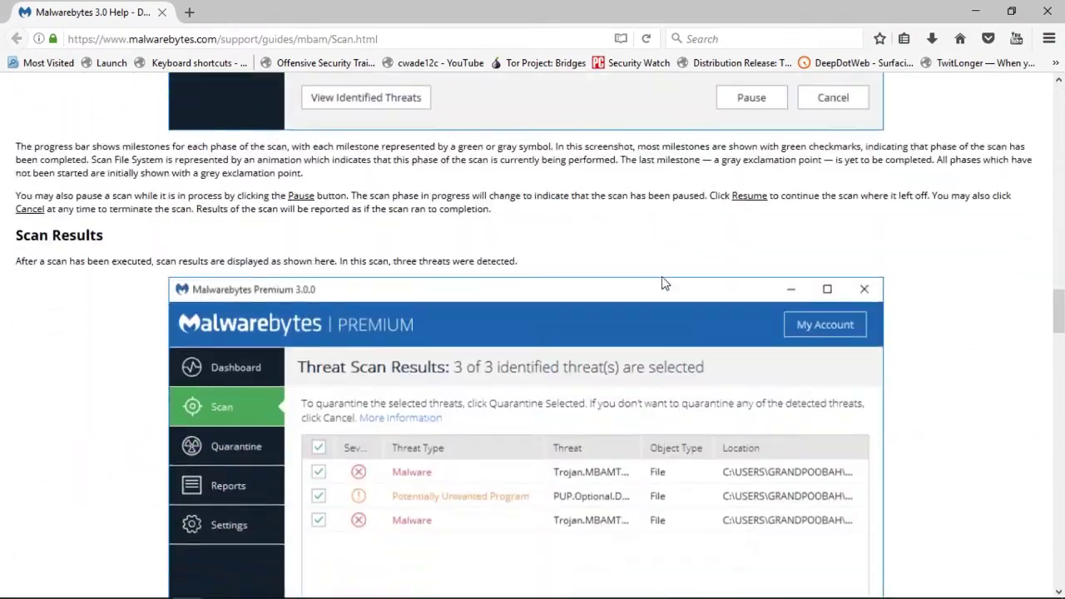
scroll(695, 267, up, 5)
scroll(685, 260, down, 13)
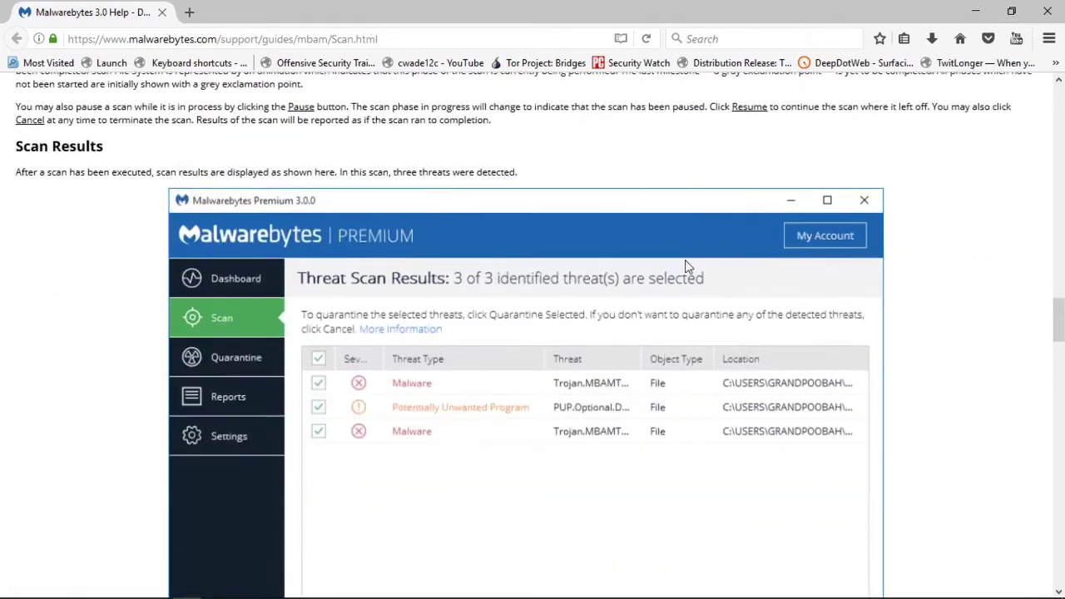
scroll(678, 263, down, 15)
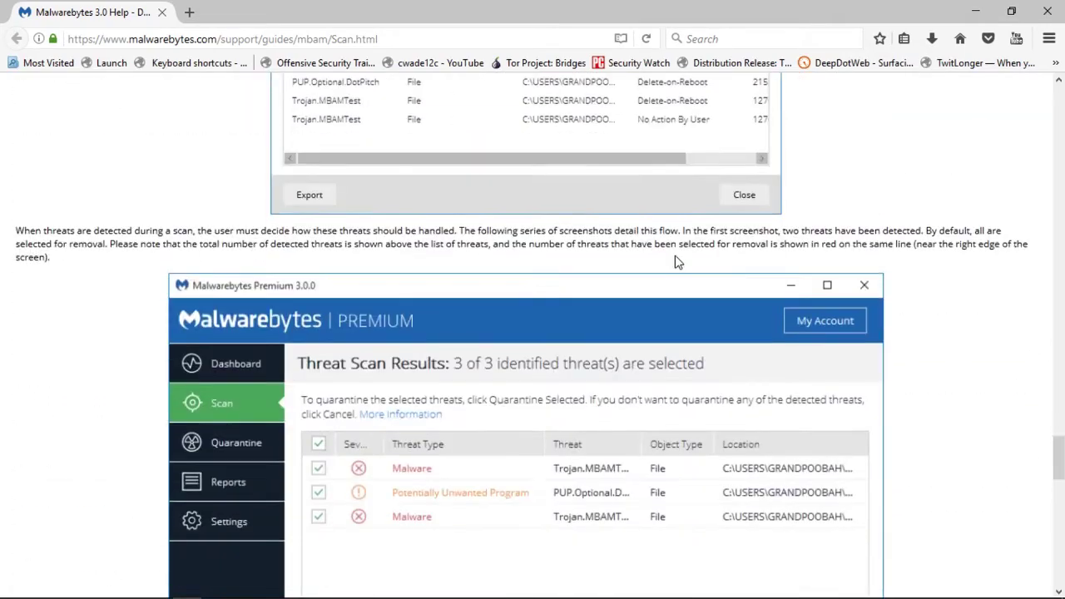
scroll(676, 262, down, 2)
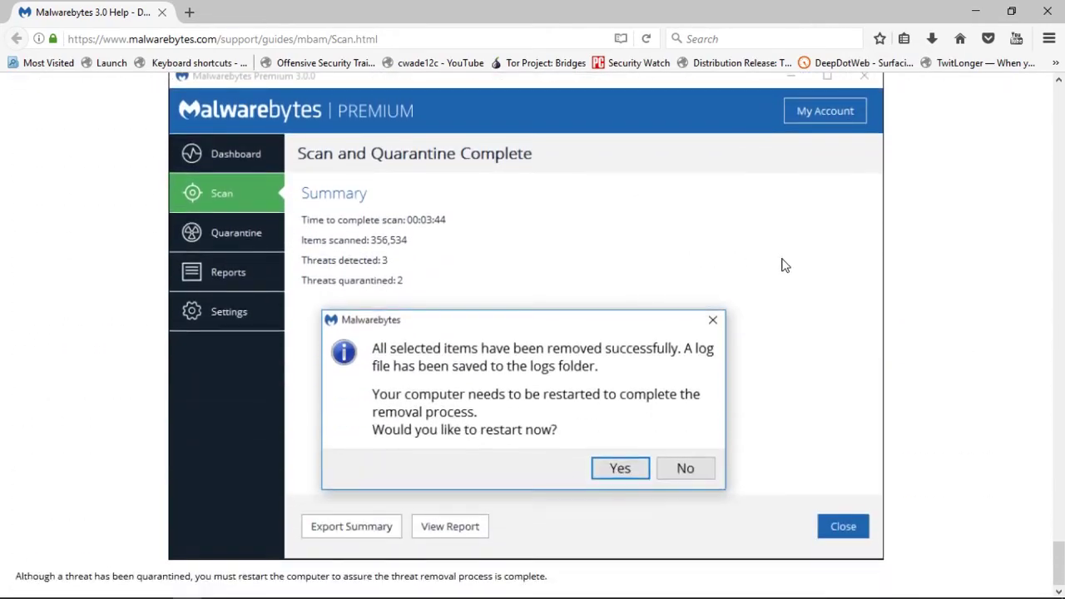
scroll(811, 275, up, 8)
scroll(826, 274, up, 20)
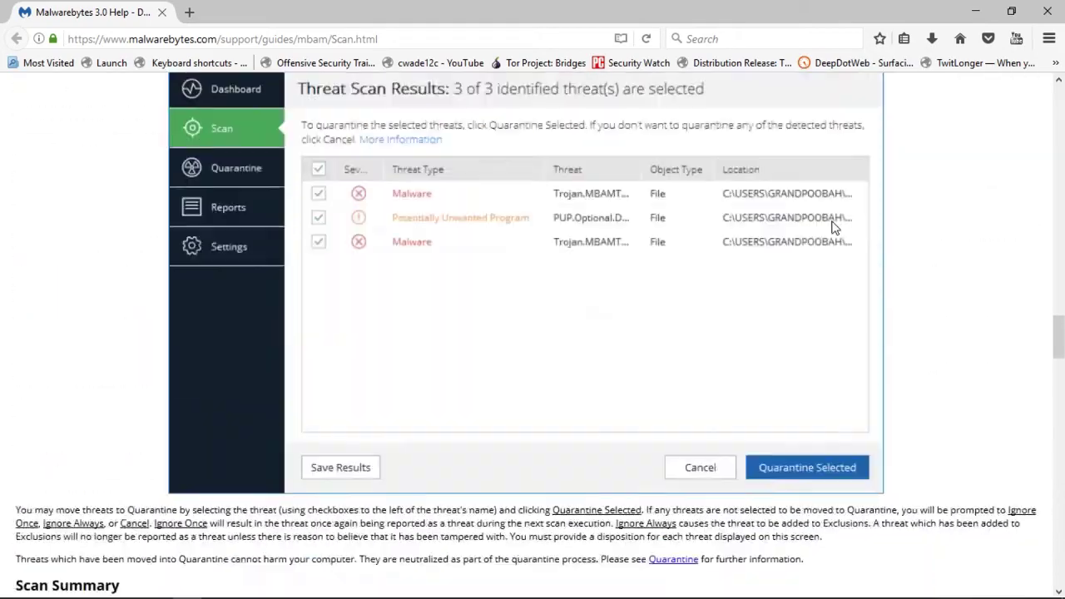
Close the online Scan help page and show the available scan methods in Malwarebytes
scroll(807, 225, up, 1)
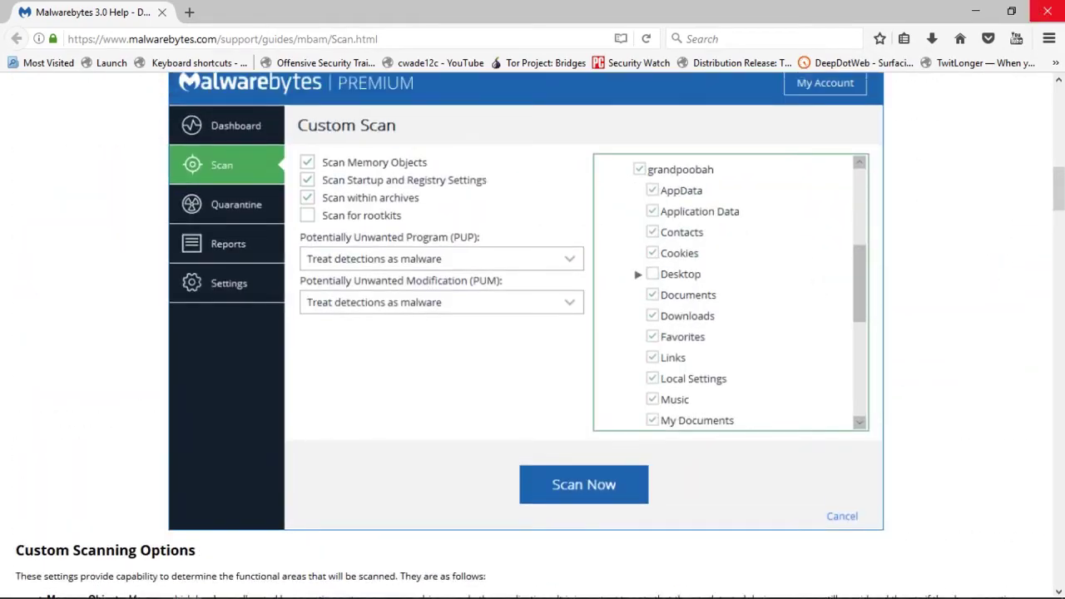
click(1047, 12)
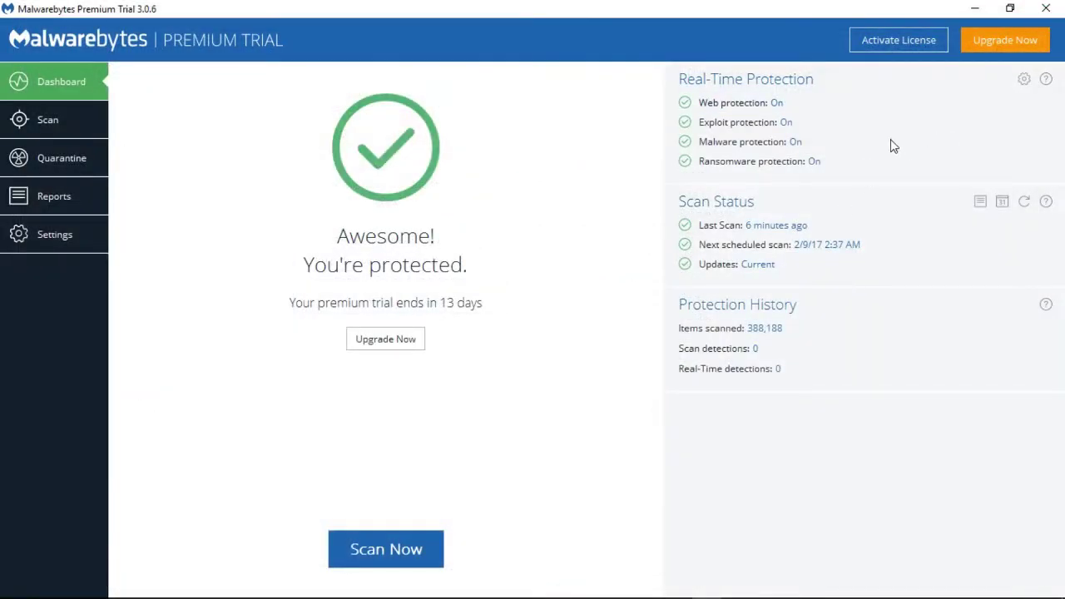
click(47, 128)
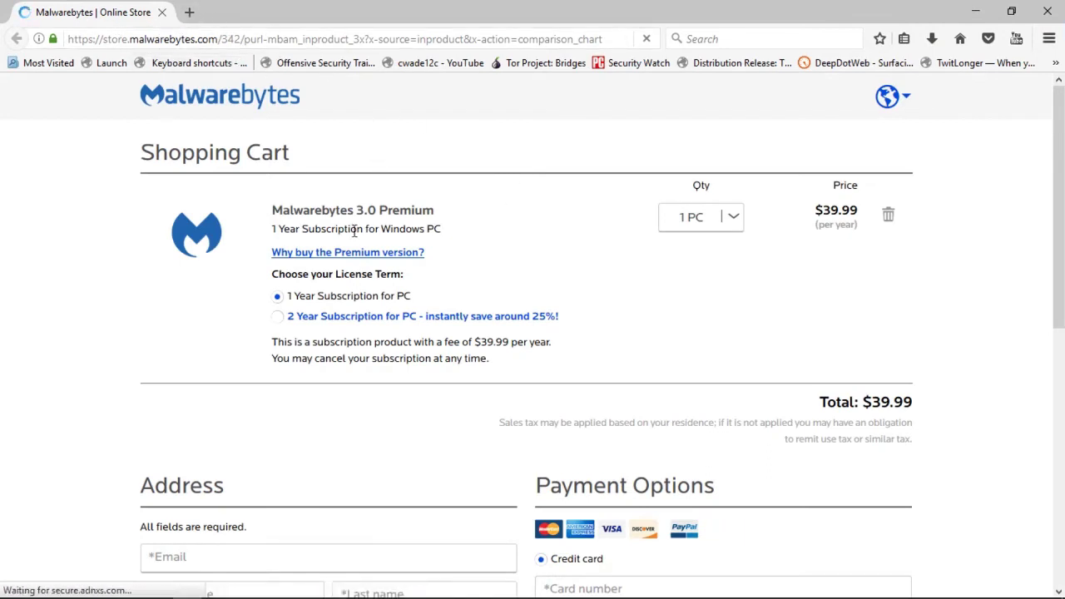
View the Malwarebytes 3.0 Premium online store page, including the Free versus Premium feature comparison, and close the comparison
scroll(718, 231, down, 5)
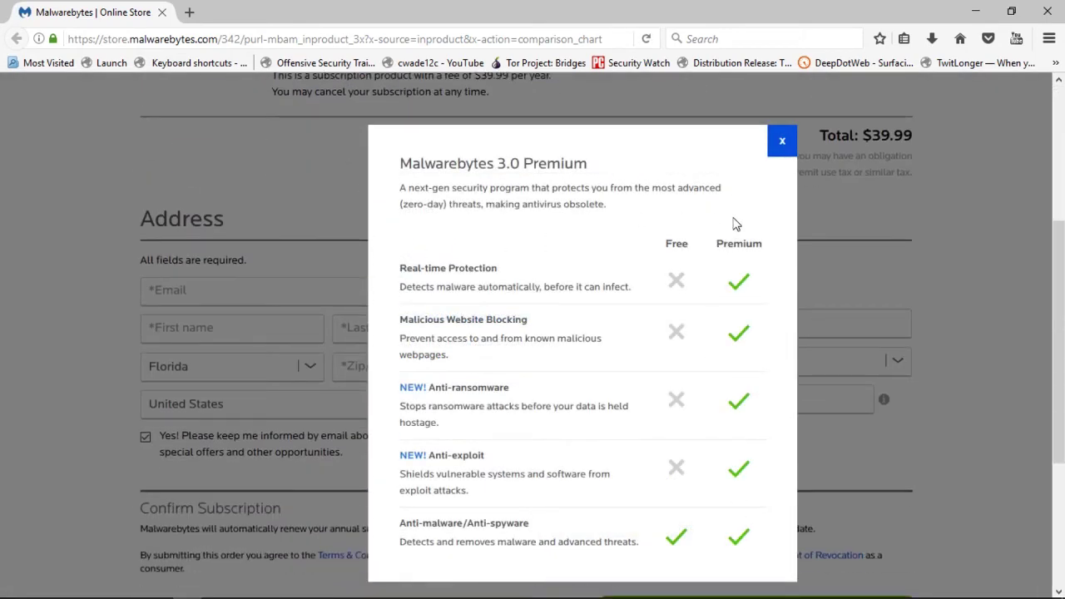
click(781, 146)
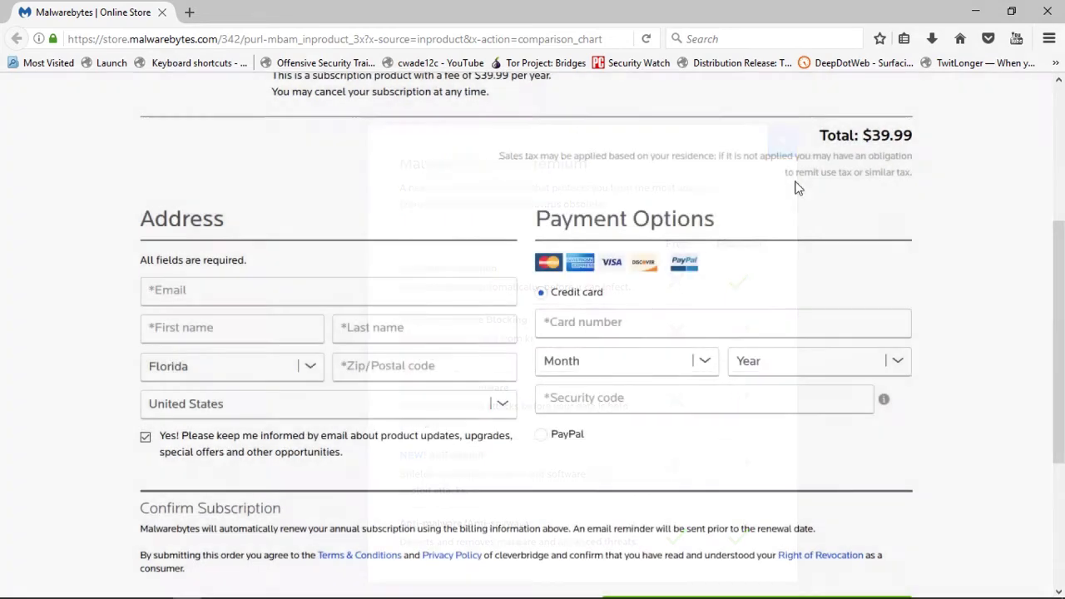
scroll(860, 267, up, 3)
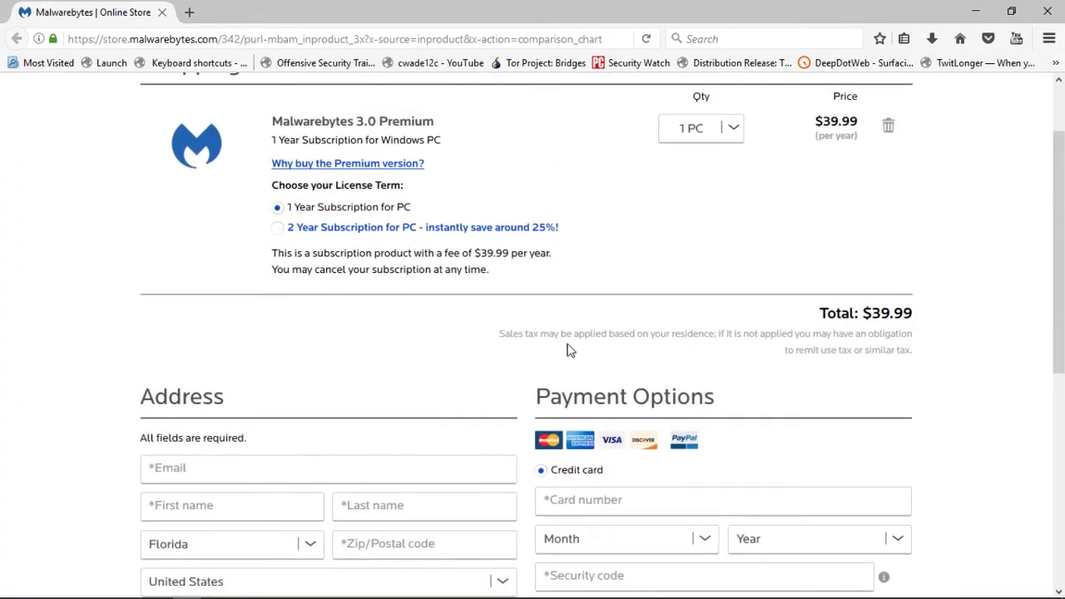
scroll(847, 263, up, 2)
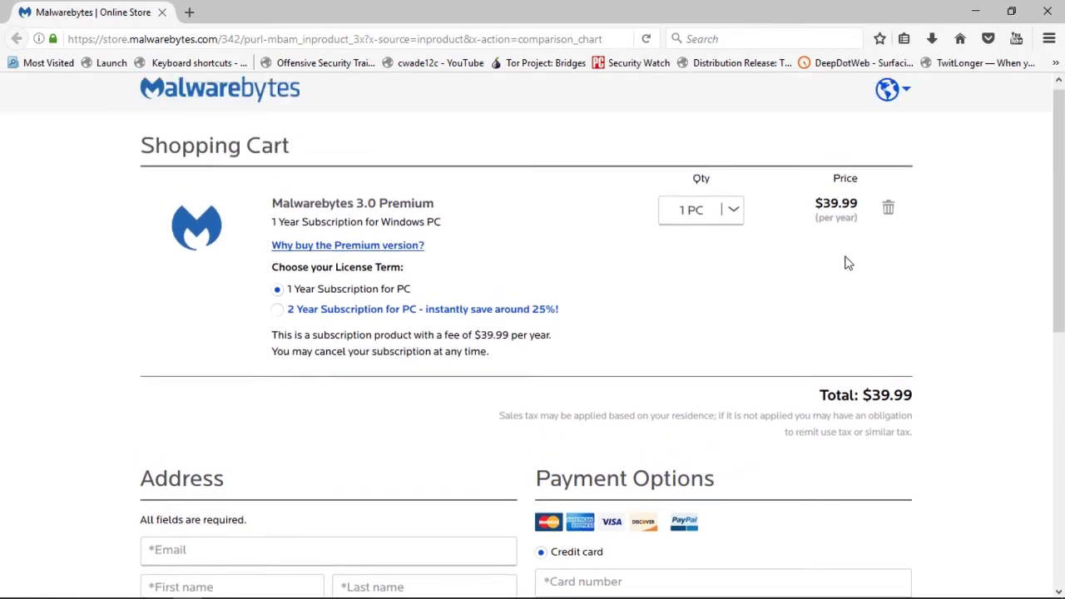
View the PC quantity choices for the Premium subscription in the shopping cart, leaving it at 1 PC
click(735, 219)
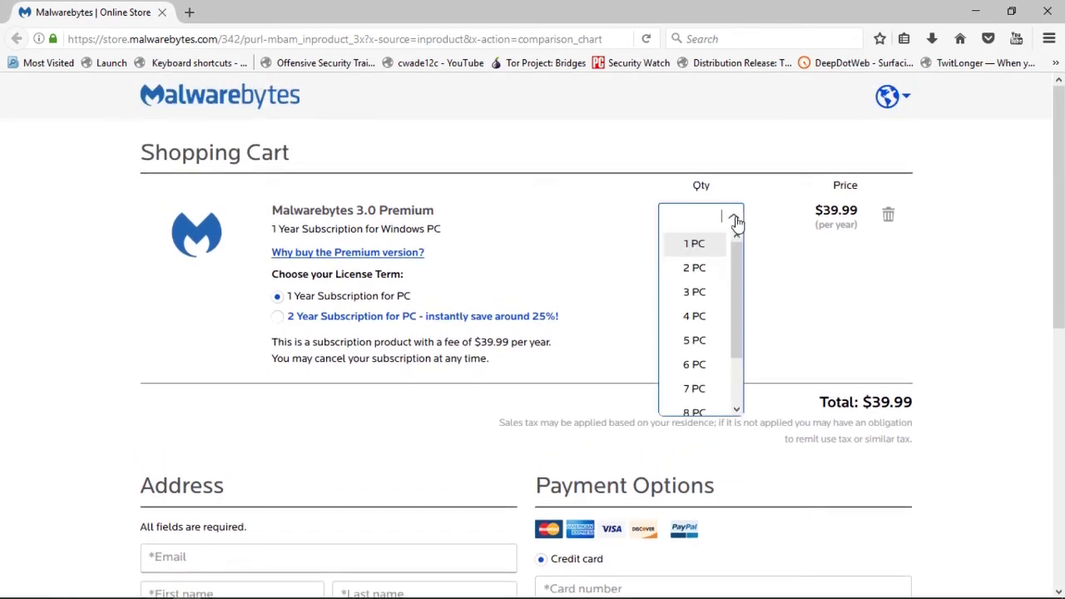
click(735, 219)
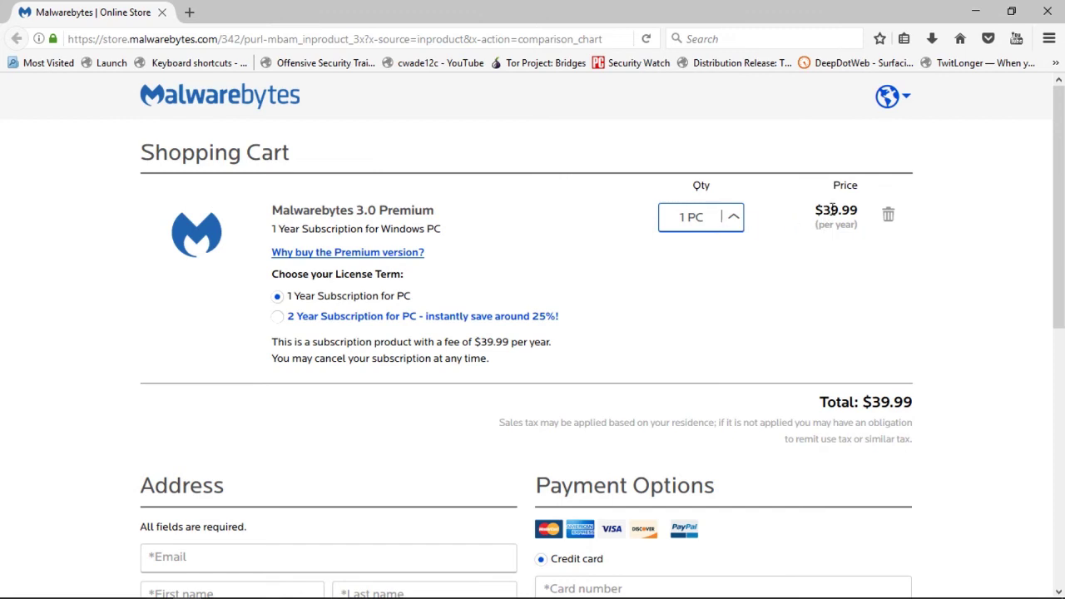
click(733, 225)
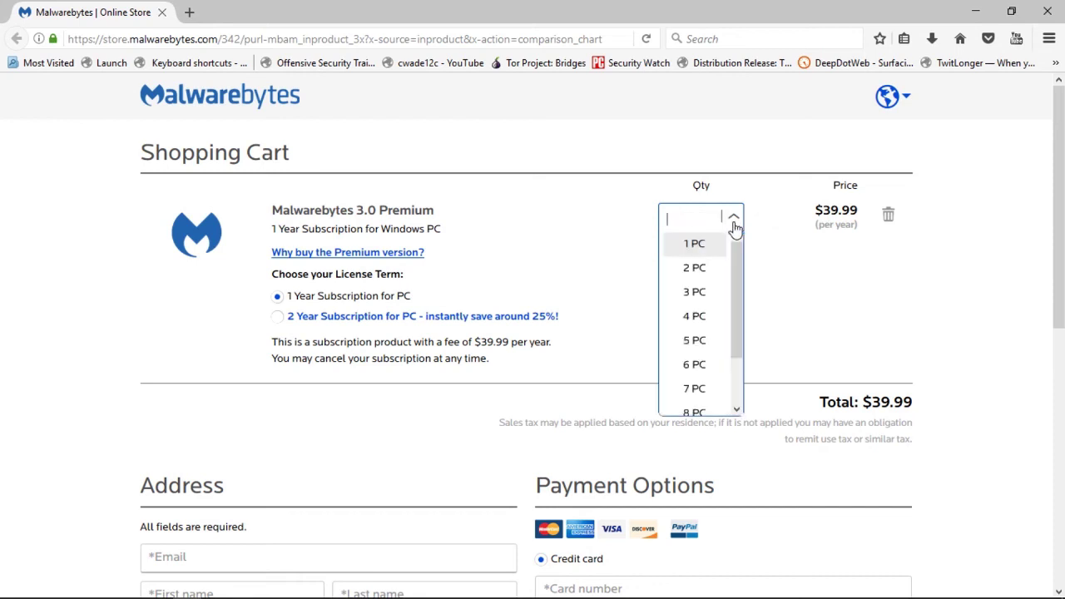
click(795, 257)
Review the order page from the price and total through address and payment options to the subscription confirmation
scroll(840, 249, down, 5)
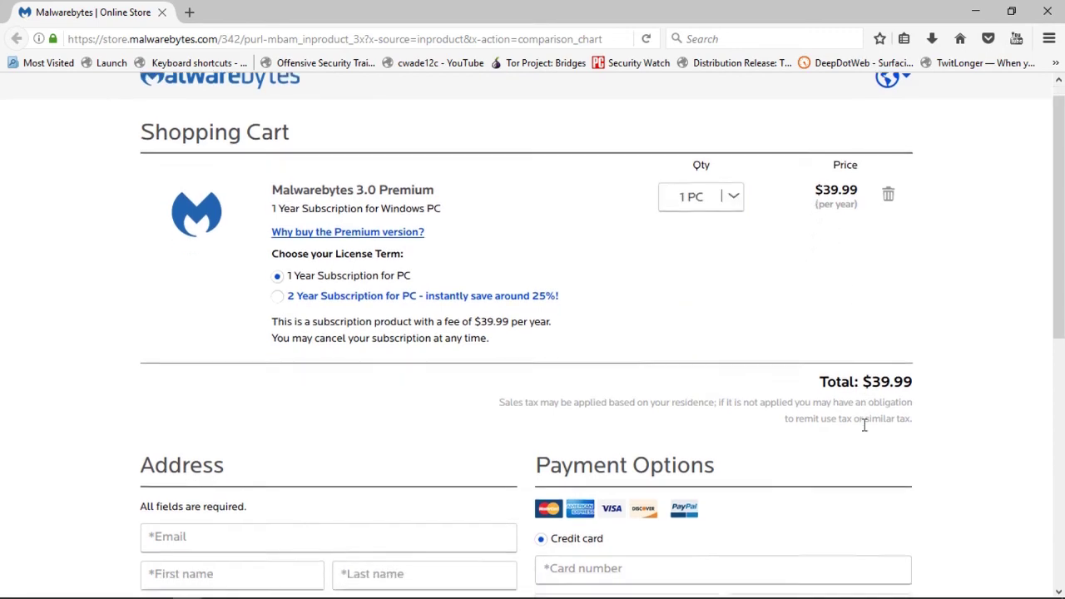
scroll(842, 308, down, 5)
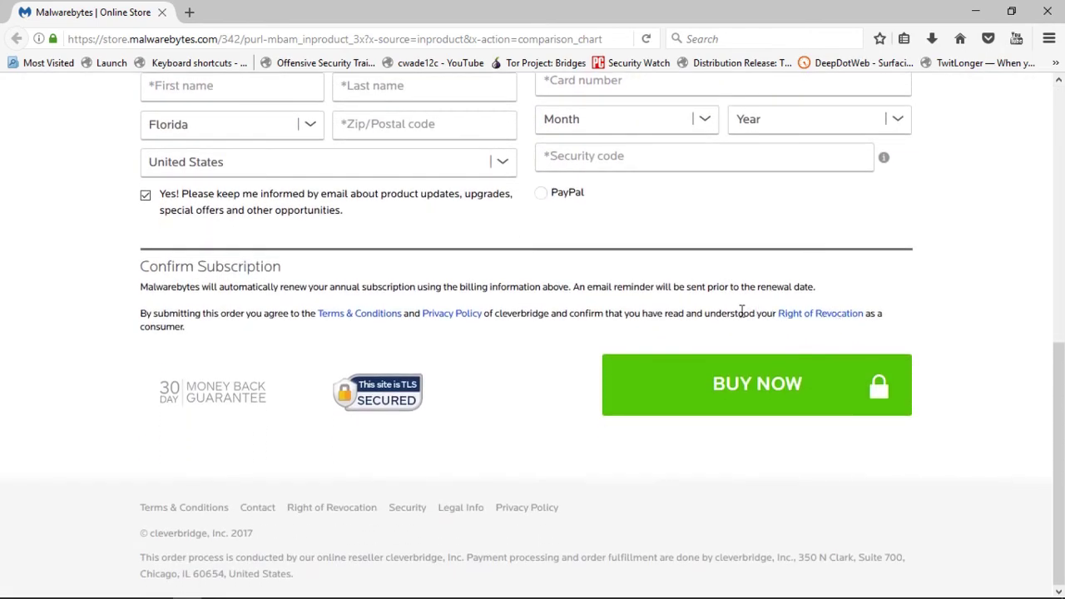
scroll(963, 316, up, 10)
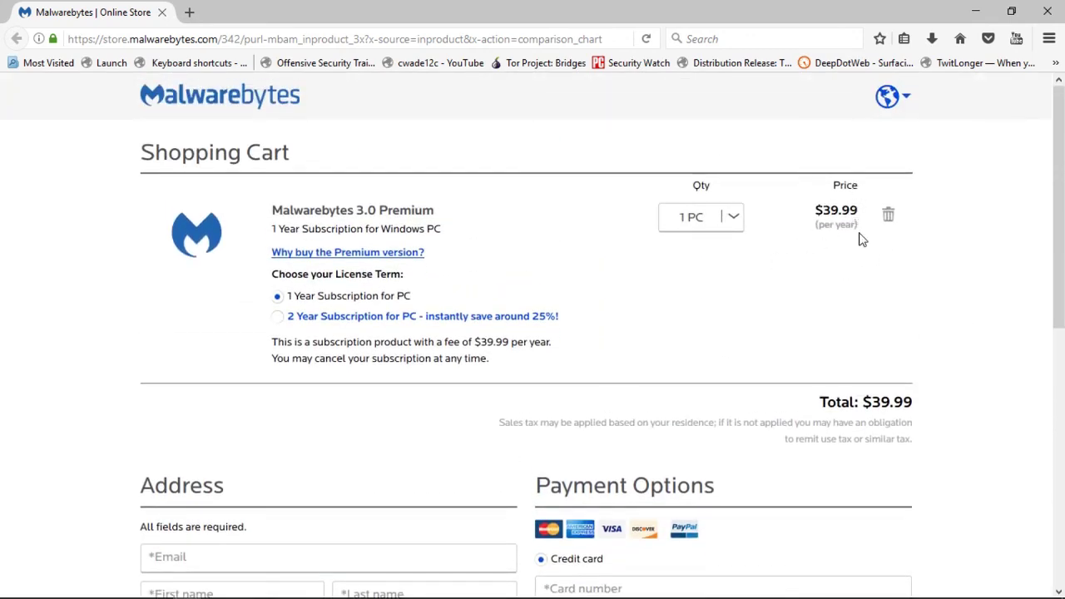
scroll(856, 308, down, 10)
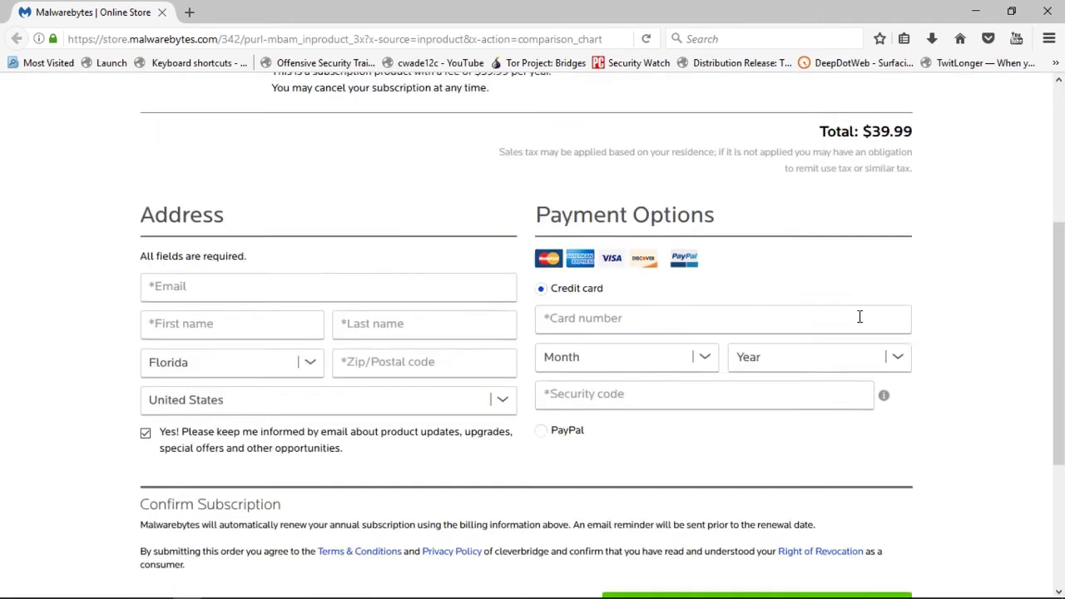
scroll(956, 339, up, 10)
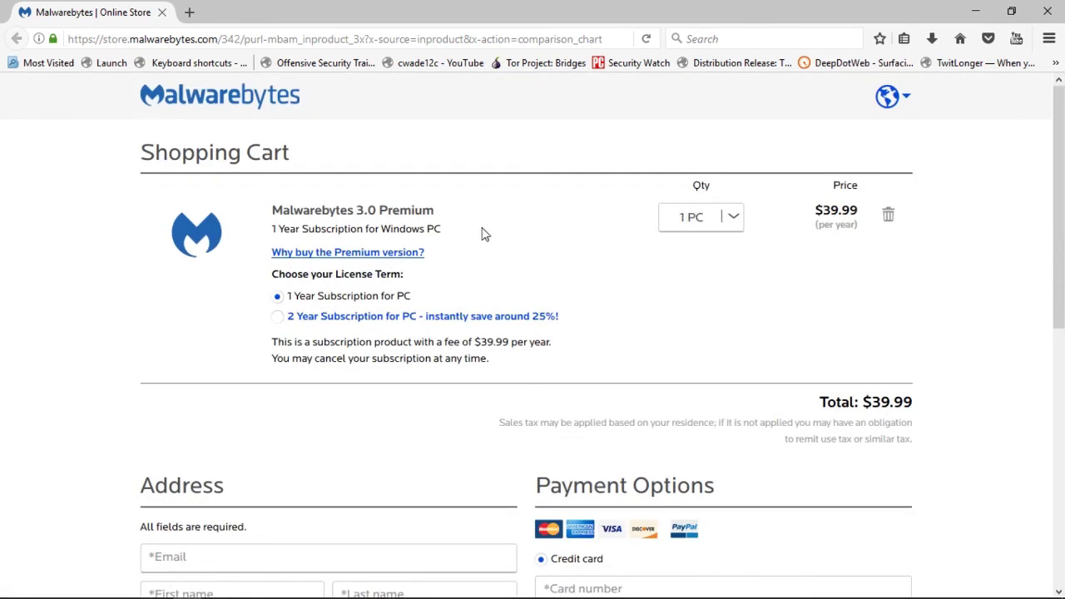
Look through the cart's list of PC quantities once more and dismiss it without choosing another quantity
click(727, 220)
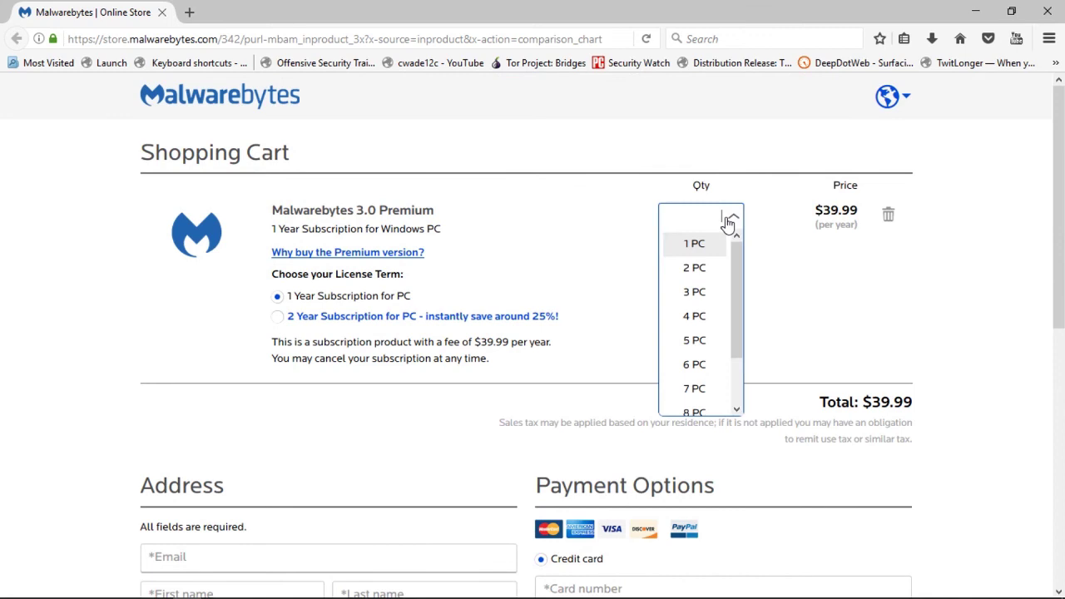
click(729, 221)
click(729, 220)
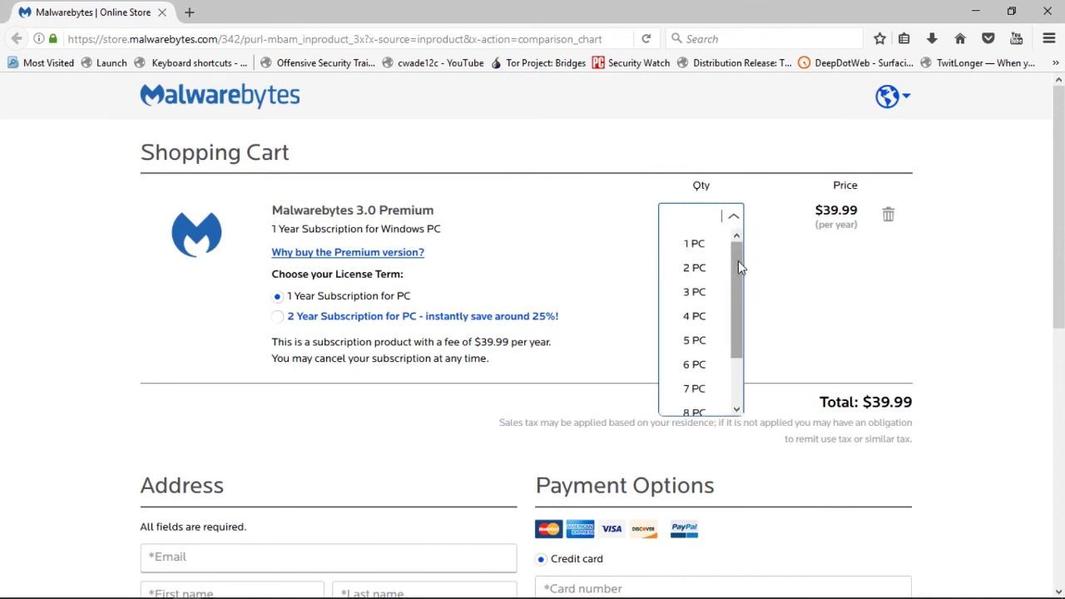
mouse_move(739, 266)
mouse_down()
mouse_move(739, 341)
mouse_move(739, 250)
mouse_up()
click(832, 259)
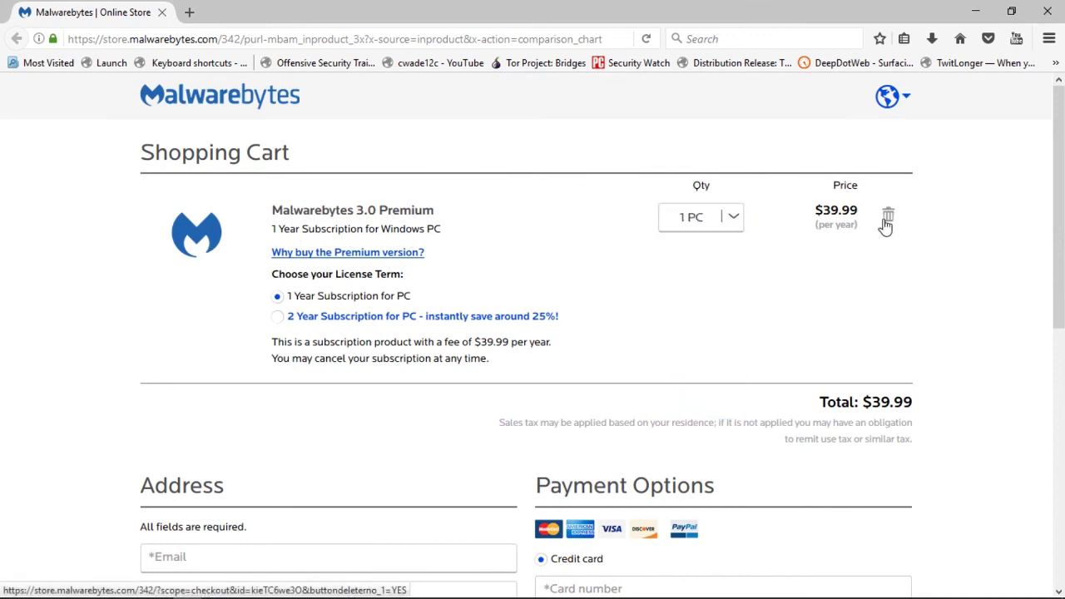
Read why to buy the Premium version, close that comparison, and look over the checkout form and subscription terms
click(388, 253)
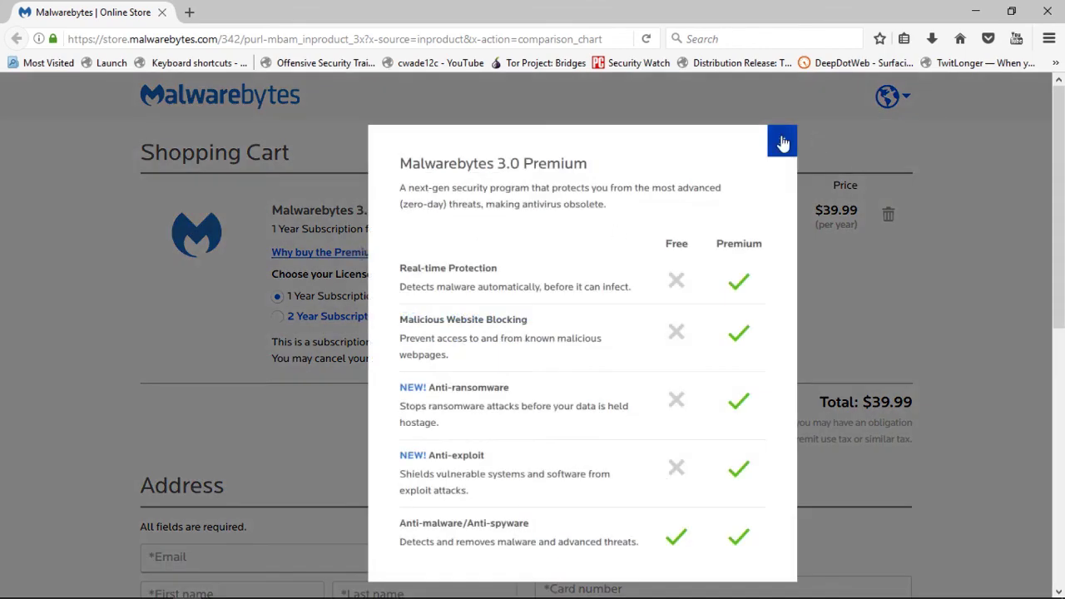
click(782, 144)
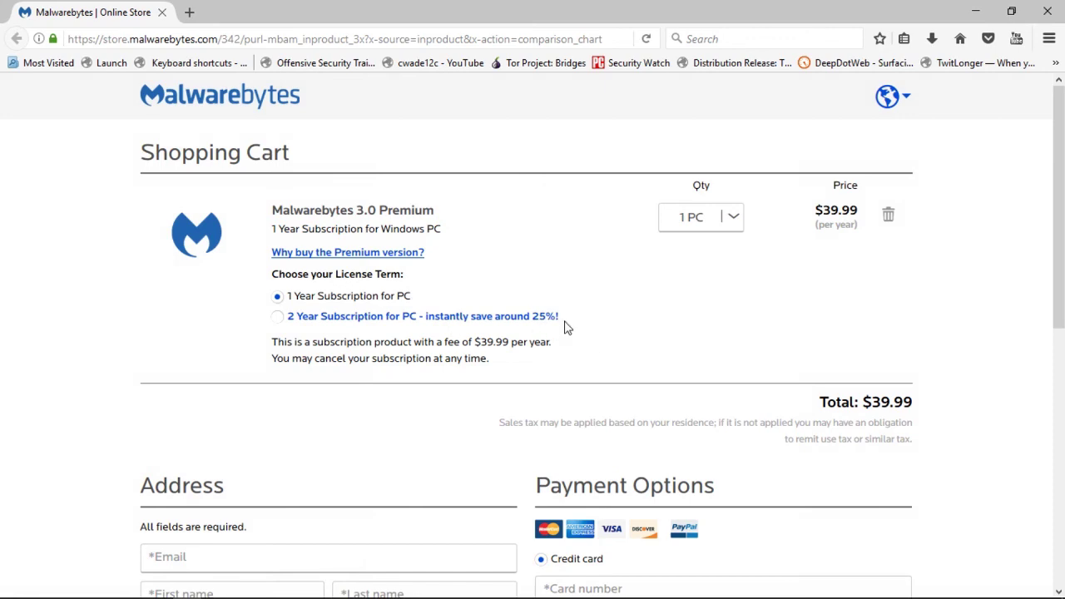
scroll(765, 301, down, 6)
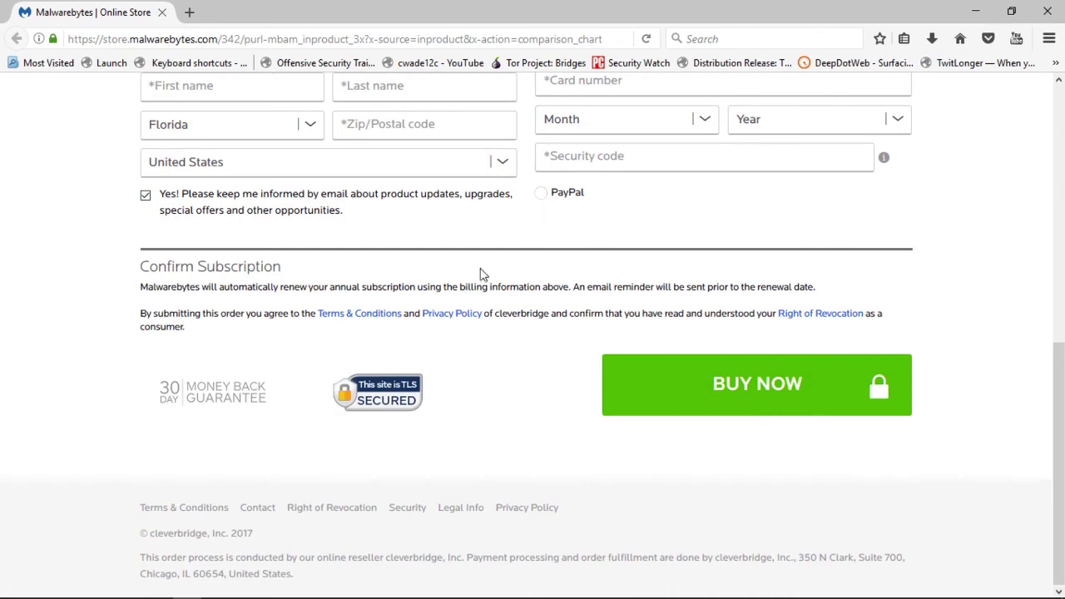
scroll(759, 373, up, 1)
scroll(790, 367, up, 6)
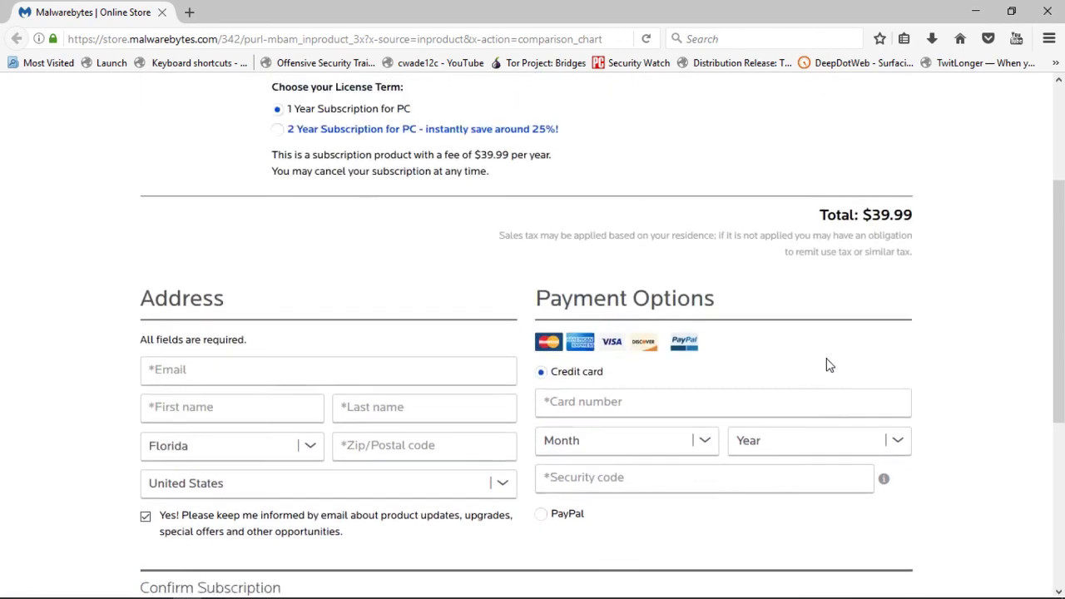
Close the Malwarebytes online store and return to the Malwarebytes dashboard
click(53, 40)
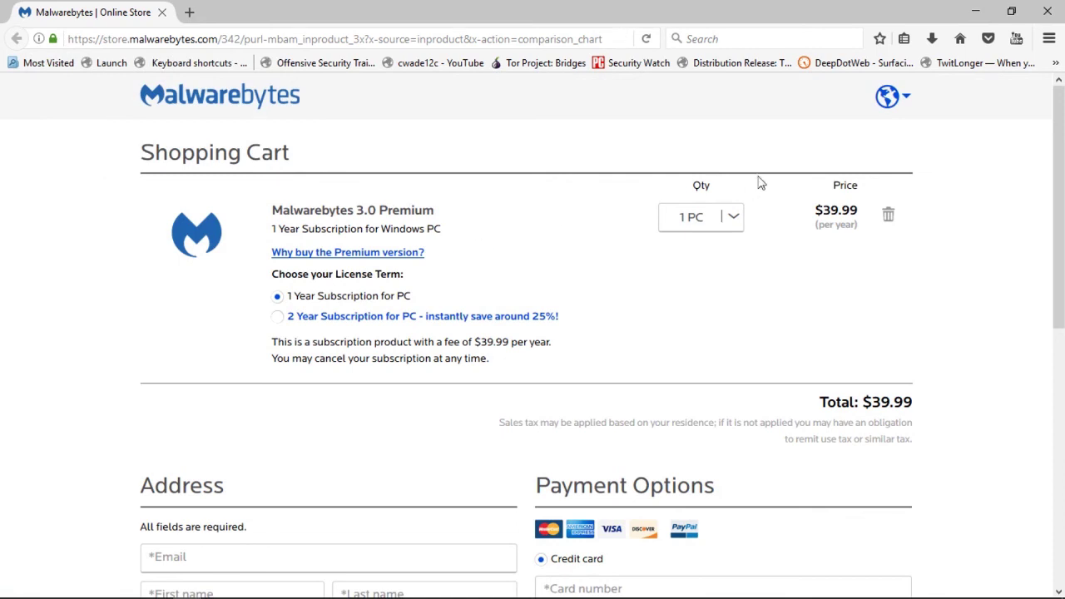
click(906, 99)
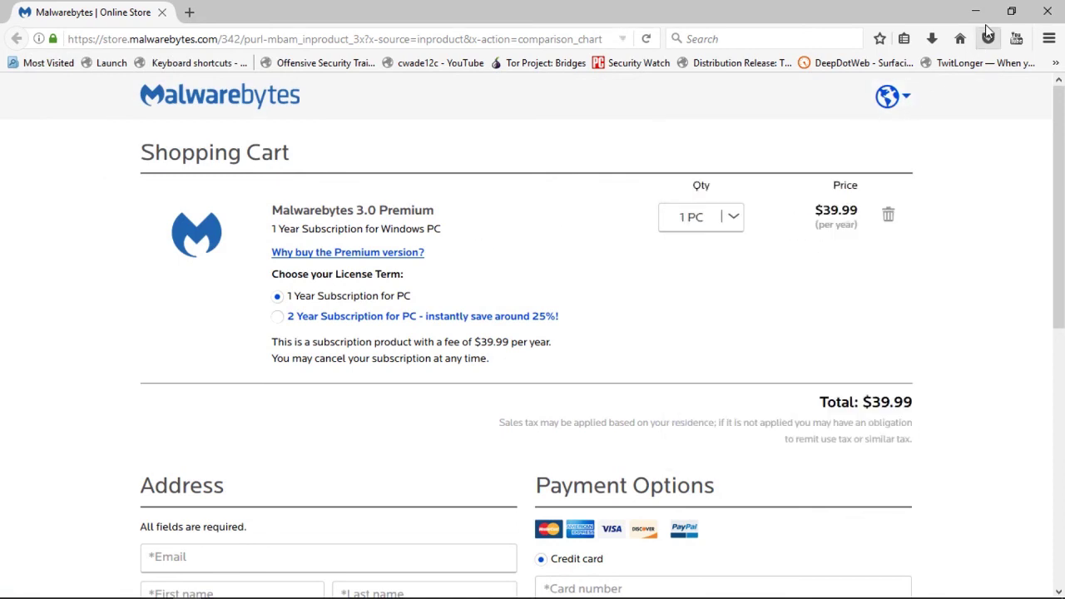
click(1050, 13)
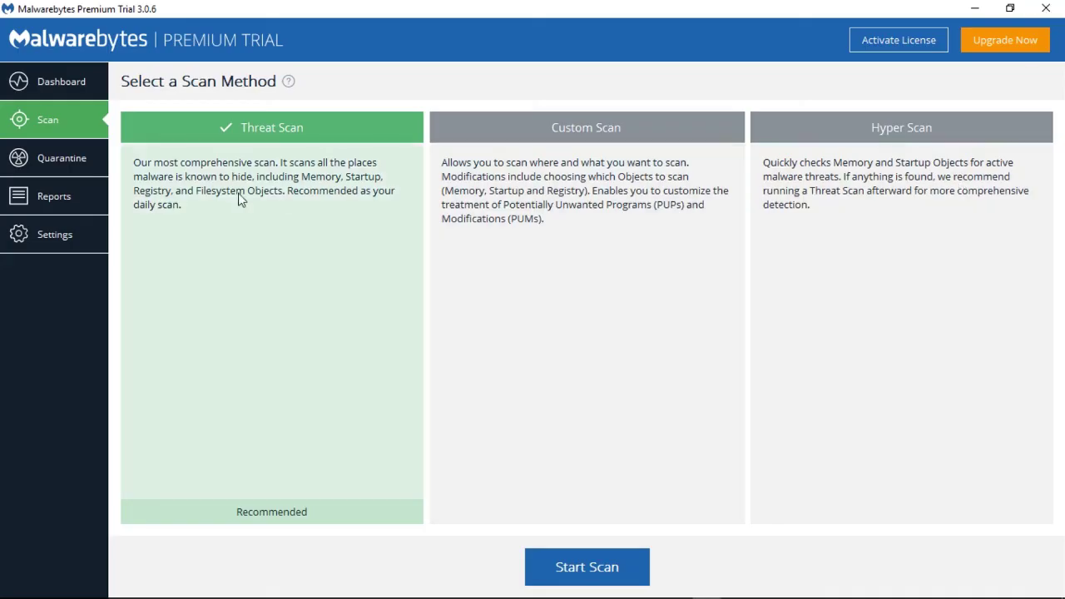
click(83, 91)
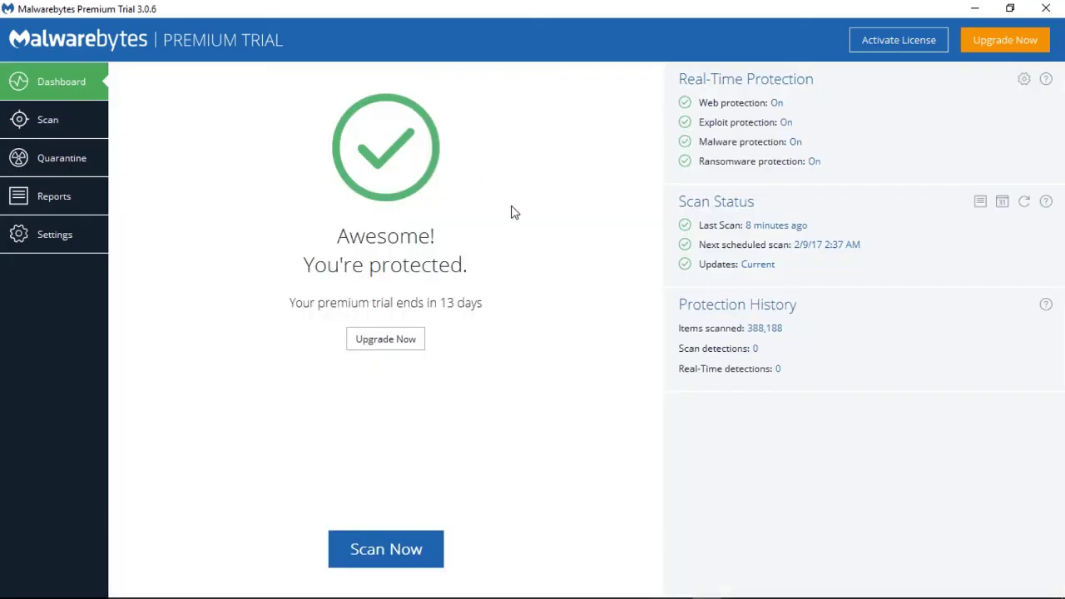